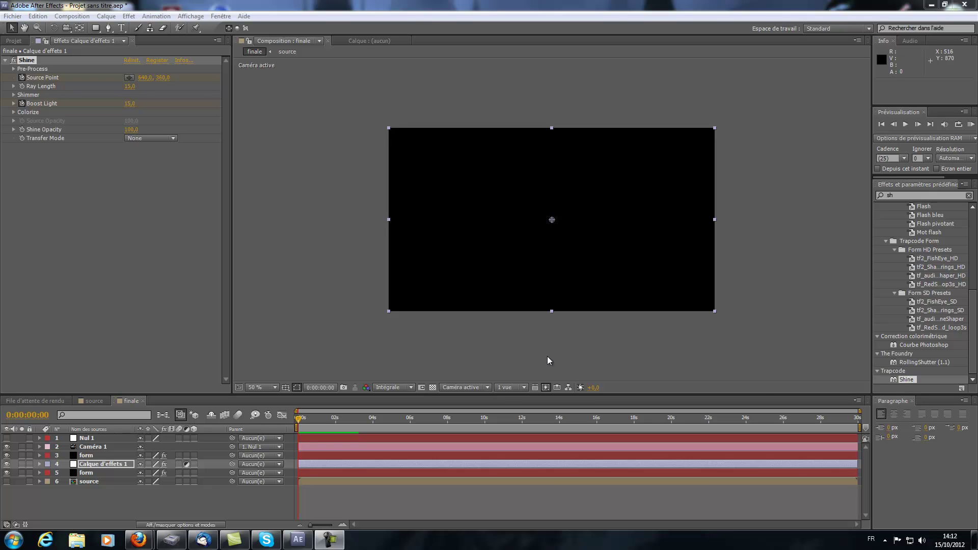
Play a RAM preview of the finale composition to examine the finished animation
{"action": "left_click", "coordinate": [408, 325]}
{"action": "key", "text": "KP_0"}
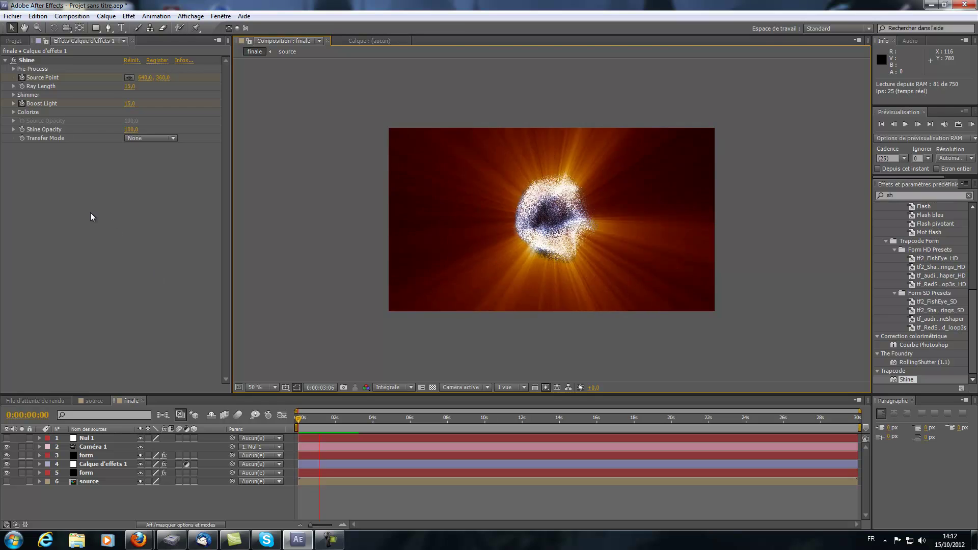
{"action": "left_click", "coordinate": [68, 203]}
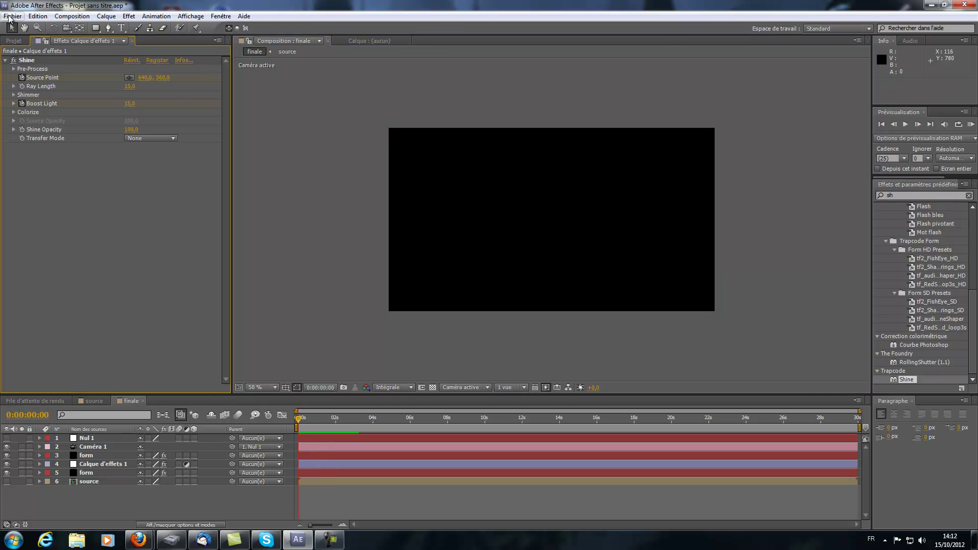
Start a new empty project without saving the changes to the current one
{"action": "left_click", "coordinate": [12, 17]}
{"action": "mouse_move", "coordinate": [33, 28]}
{"action": "left_click", "coordinate": [225, 32]}
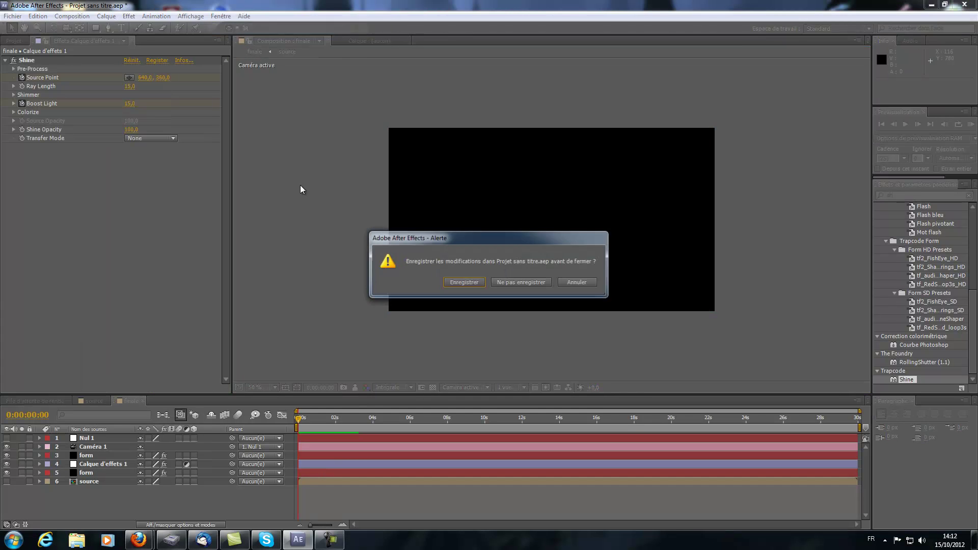
{"action": "left_click", "coordinate": [512, 283]}
Create a composition named source at 1280 x 720 px, 25 fps and 30 seconds long
{"action": "right_click", "coordinate": [73, 194]}
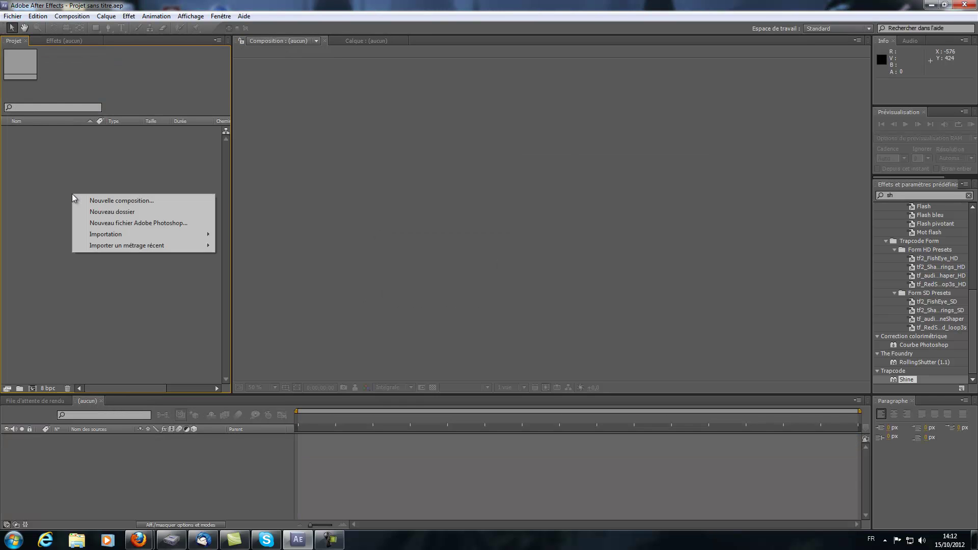
{"action": "left_click", "coordinate": [112, 202]}
{"action": "key", "text": "BackSpace"}
{"action": "type", "text": "source"}
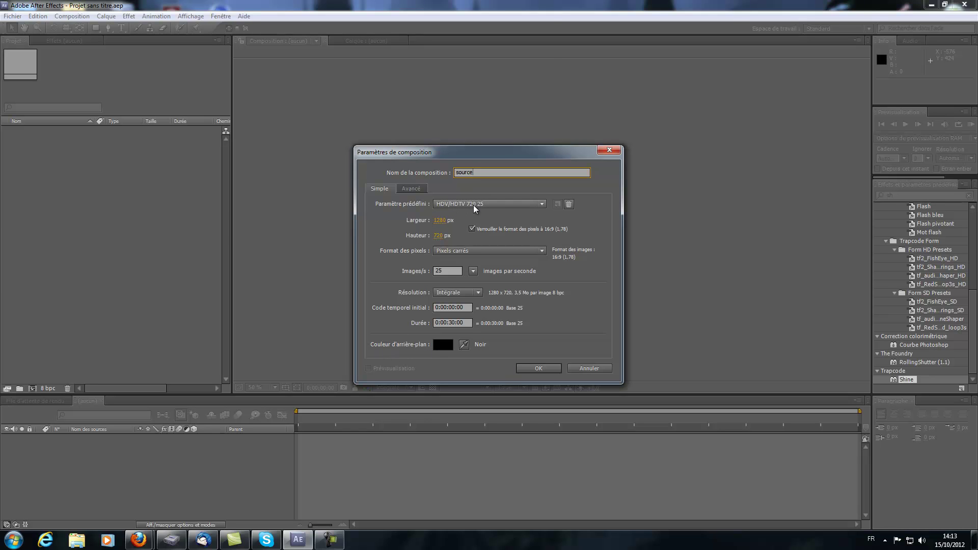
{"action": "left_click", "coordinate": [536, 368]}
Import aftereffects.png from the logo logiciel folder and place it in the source composition
{"action": "right_click", "coordinate": [179, 276]}
{"action": "mouse_move", "coordinate": [266, 313]}
{"action": "left_click", "coordinate": [335, 315]}
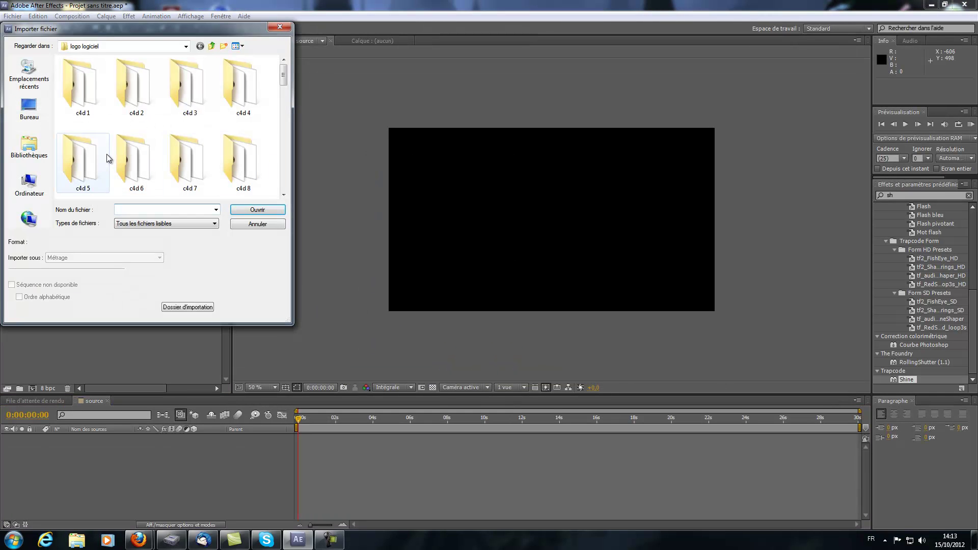
{"action": "double_click", "coordinate": [255, 100]}
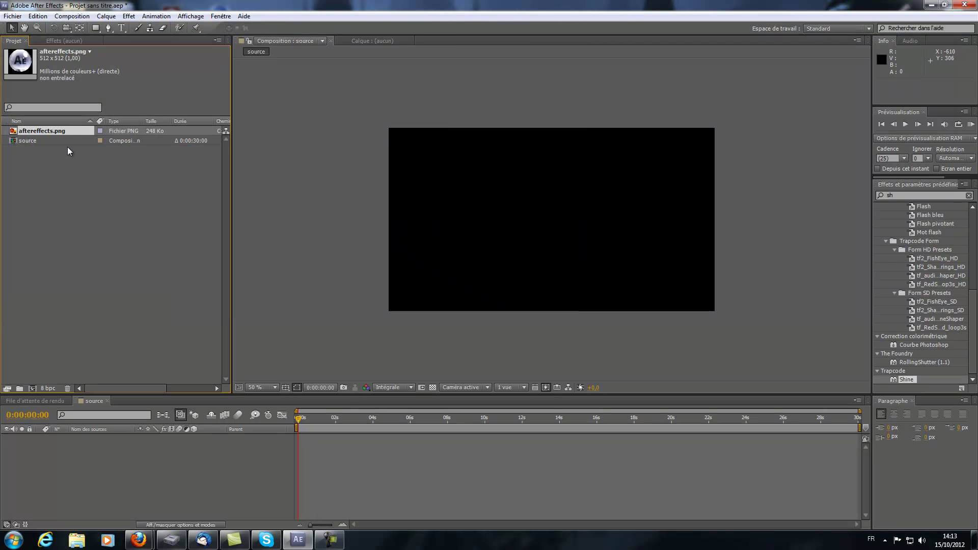
{"action": "left_click_drag", "start_coordinate": [60, 134], "coordinate": [573, 219]}
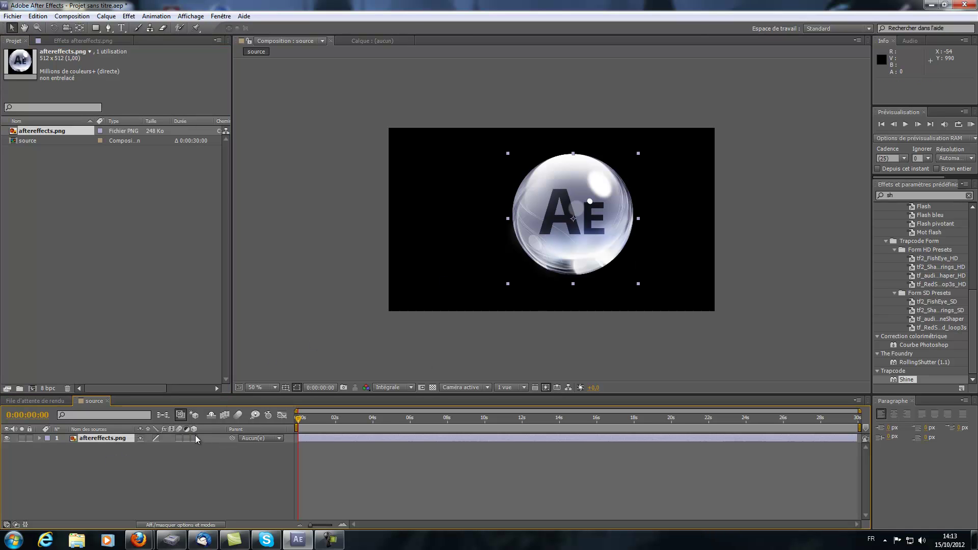
Set the scale of the aftereffects.png layer to 60%
{"action": "left_click", "coordinate": [100, 439]}
{"action": "key", "text": "s"}
{"action": "left_click", "coordinate": [174, 446]}
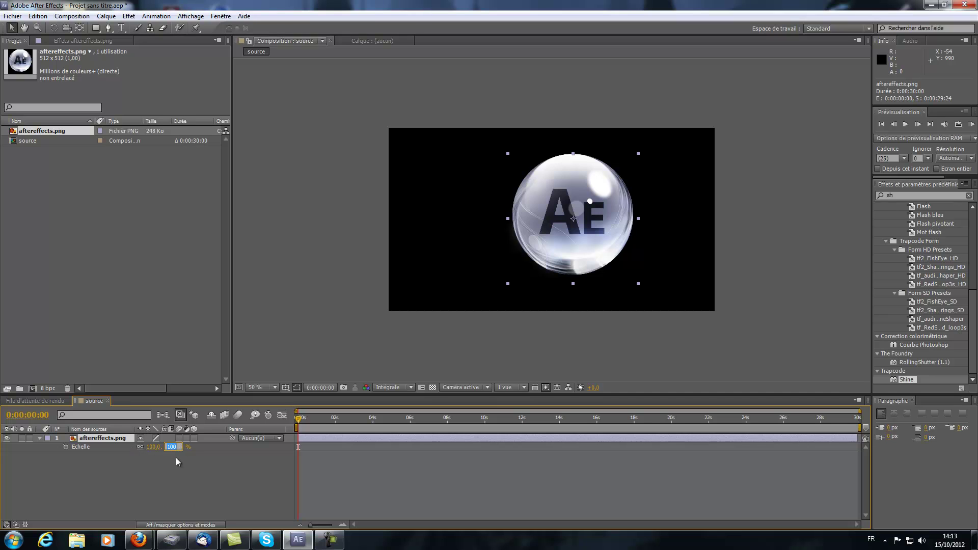
{"action": "type", "text": "60"}
{"action": "key", "text": "Return"}
Centre the logo in the frame using the title/action safe guides, and hide the guides again
{"action": "left_click", "coordinate": [286, 389]}
{"action": "left_click", "coordinate": [322, 400]}
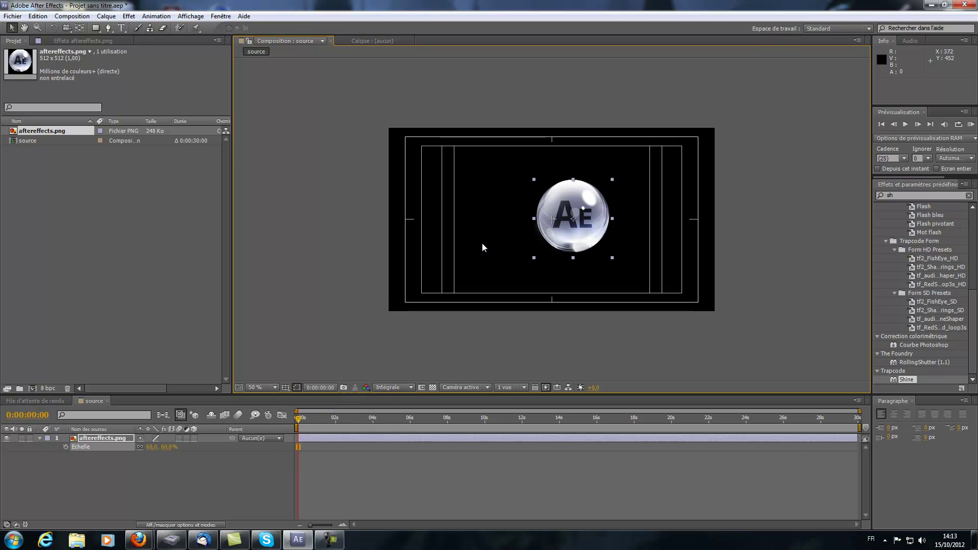
{"action": "mouse_move", "coordinate": [555, 240]}
{"action": "left_mouse_down"}
{"action": "mouse_move", "coordinate": [534, 242]}
{"action": "mouse_move", "coordinate": [559, 227]}
{"action": "left_mouse_up"}
{"action": "key", "text": "period"}
{"action": "key", "text": "period"}
{"action": "key", "text": "period"}
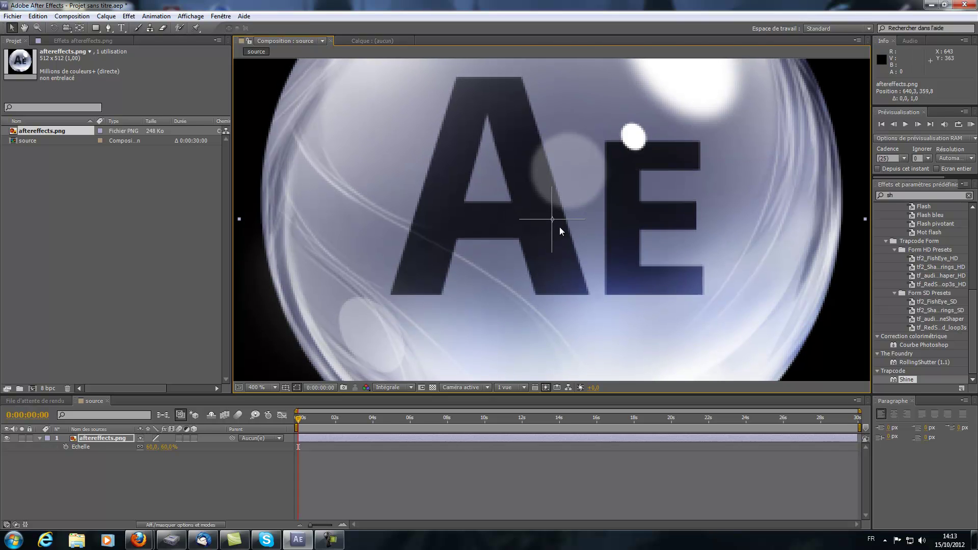
{"action": "key", "text": "comma"}
{"action": "key", "text": "comma"}
{"action": "key", "text": "comma"}
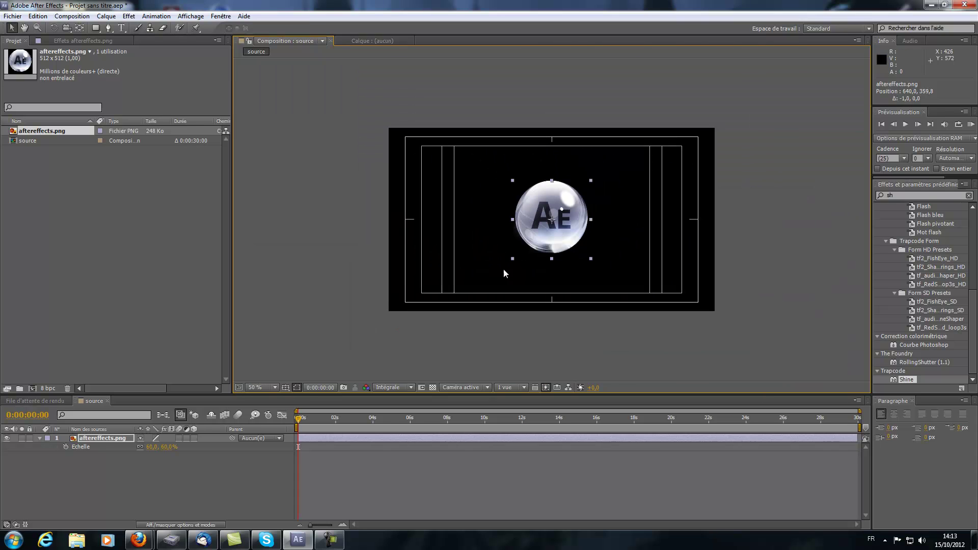
{"action": "left_click", "coordinate": [286, 388]}
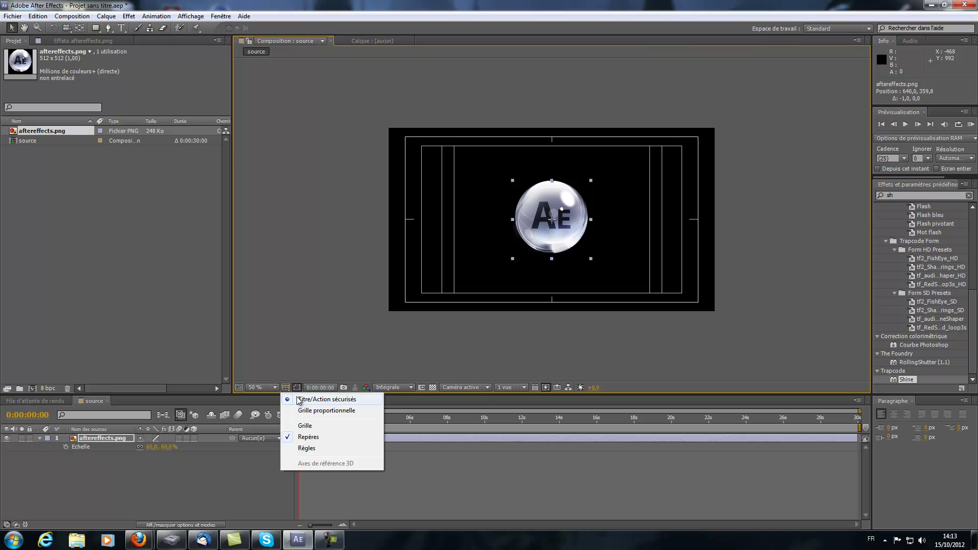
{"action": "left_click", "coordinate": [298, 400]}
Create a second composition named finale at 1280 x 720 px, 25 fps and 30 seconds long
{"action": "left_click", "coordinate": [51, 227]}
{"action": "right_click", "coordinate": [51, 227]}
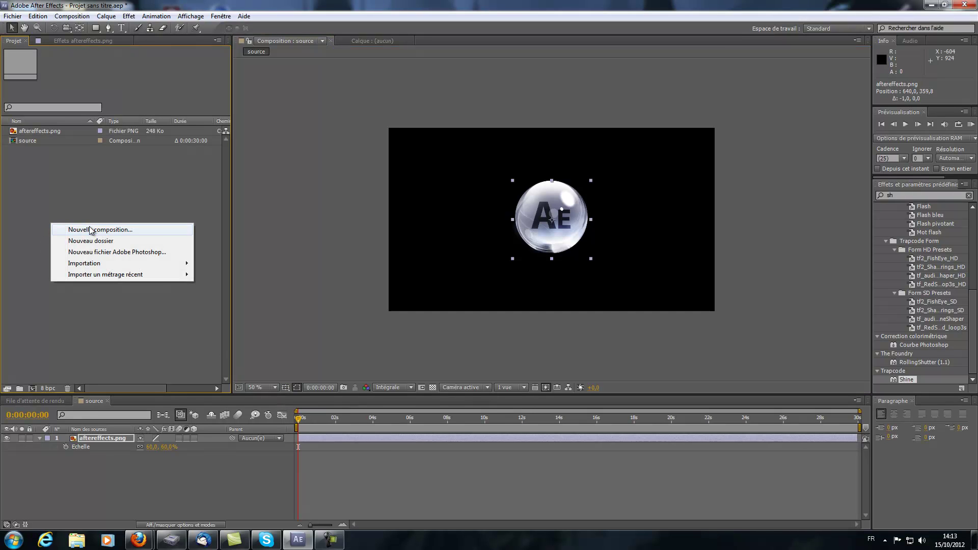
{"action": "left_click", "coordinate": [91, 227]}
{"action": "key", "text": "BackSpace"}
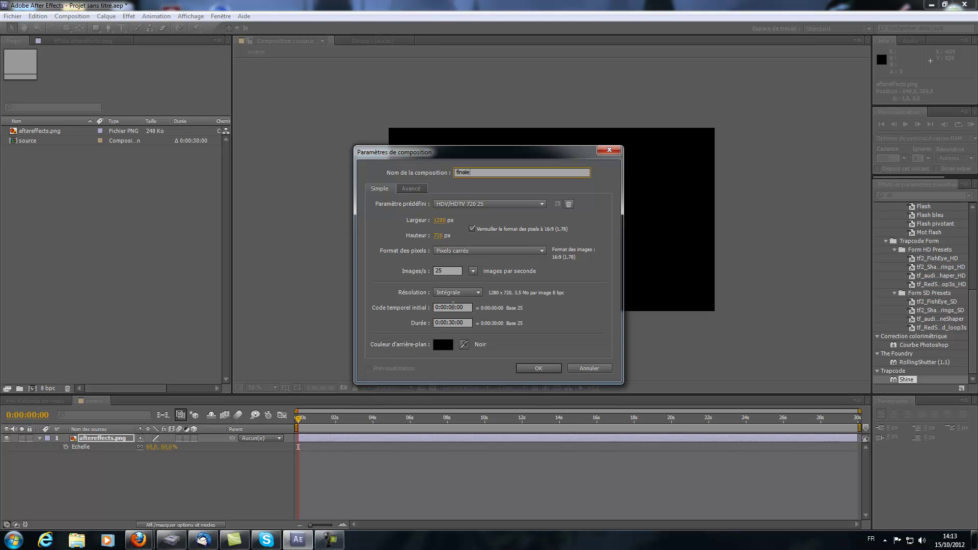
{"action": "left_click", "coordinate": [552, 368]}
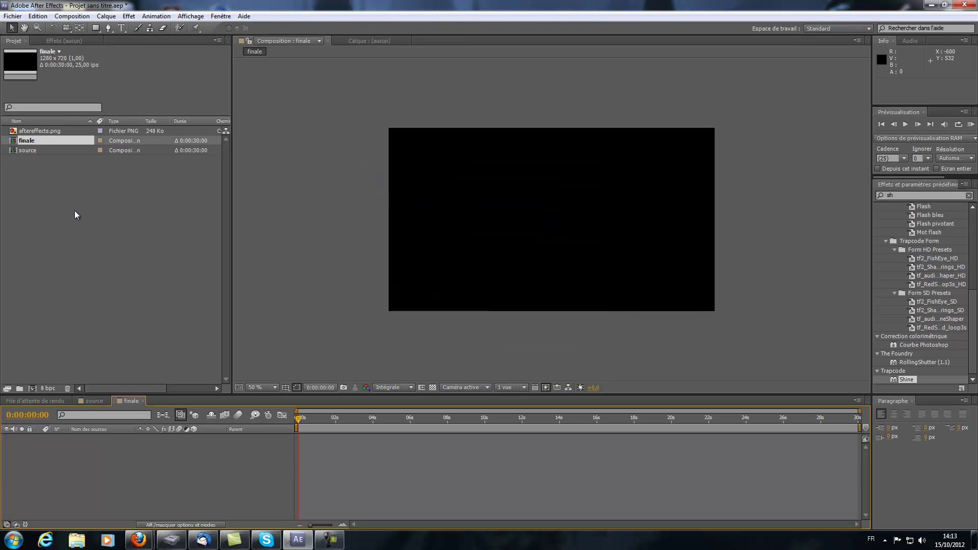
Add a black composition-sized solid named form to the finale composition
{"action": "right_click", "coordinate": [119, 477]}
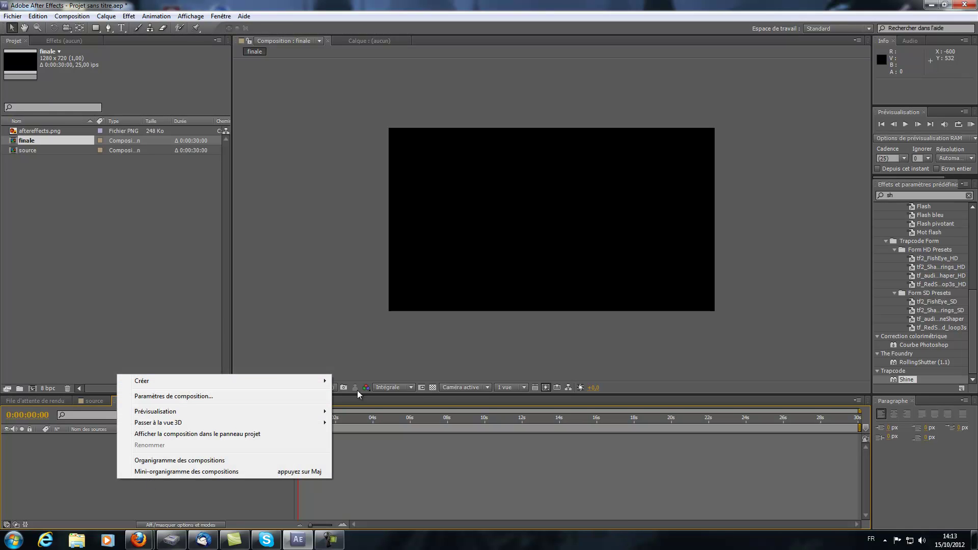
{"action": "mouse_move", "coordinate": [328, 382]}
{"action": "left_click", "coordinate": [352, 463]}
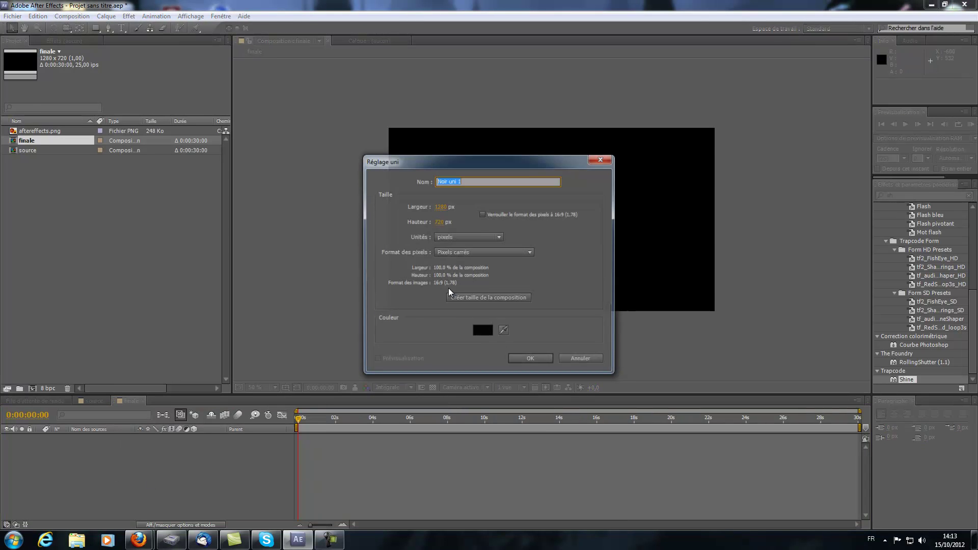
{"action": "key", "text": "BackSpace"}
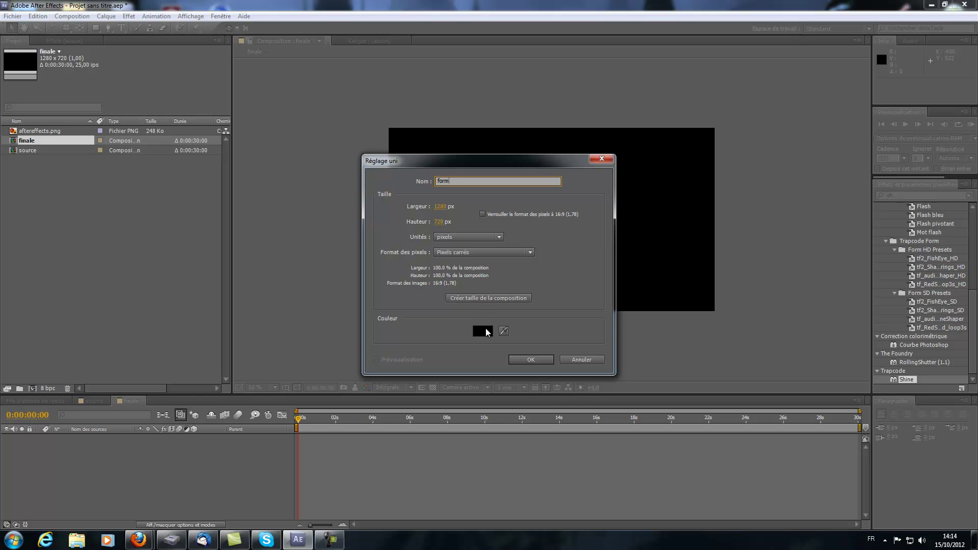
{"action": "left_click", "coordinate": [490, 298]}
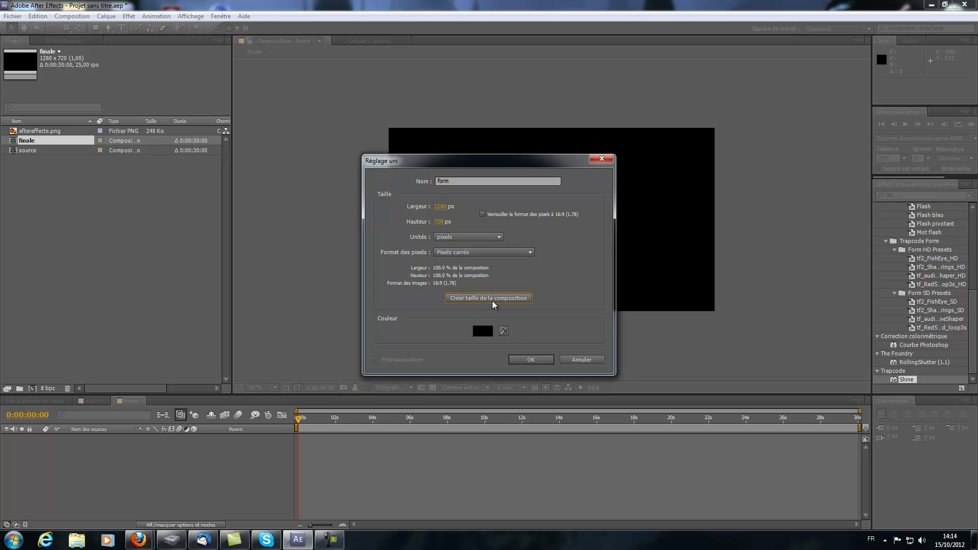
{"action": "left_click", "coordinate": [530, 360]}
Add another black composition-sized solid named shine to the finale composition
{"action": "right_click", "coordinate": [130, 472]}
{"action": "mouse_move", "coordinate": [233, 378]}
{"action": "left_click", "coordinate": [356, 401]}
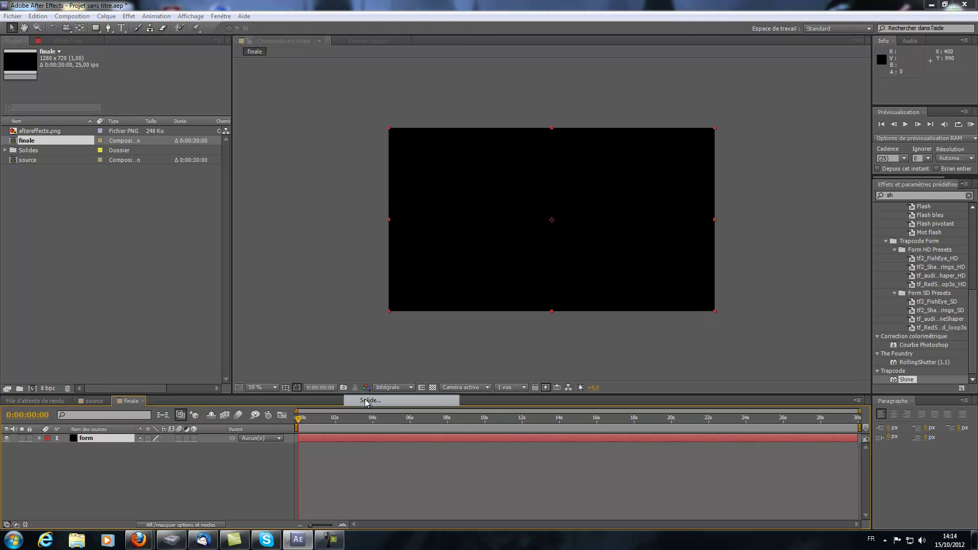
{"action": "key", "text": "BackSpace"}
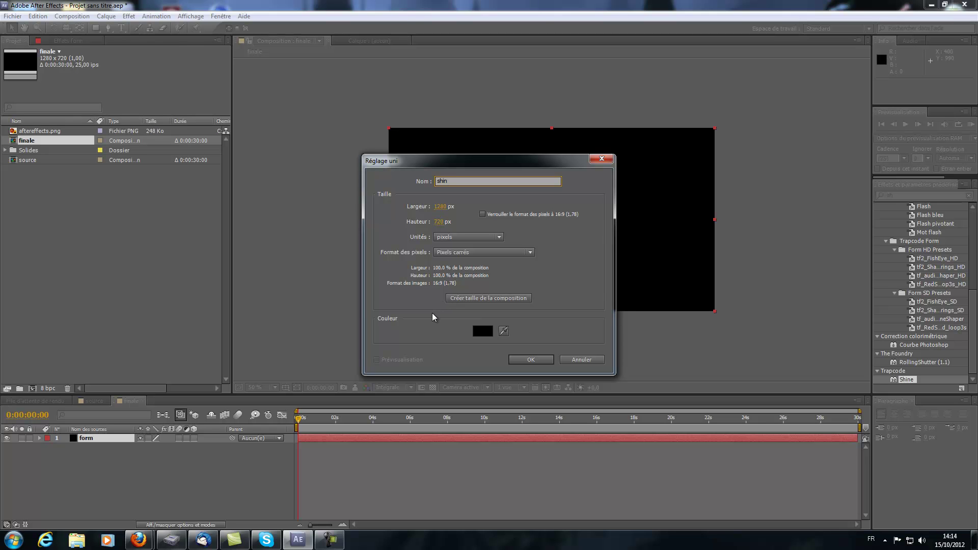
{"action": "left_click", "coordinate": [459, 250]}
{"action": "left_click", "coordinate": [459, 251]}
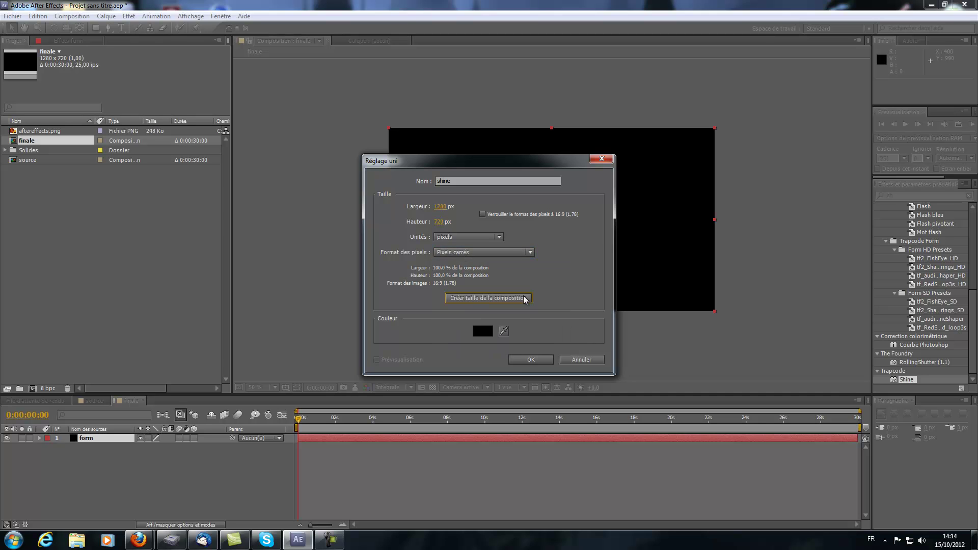
{"action": "left_click", "coordinate": [516, 359]}
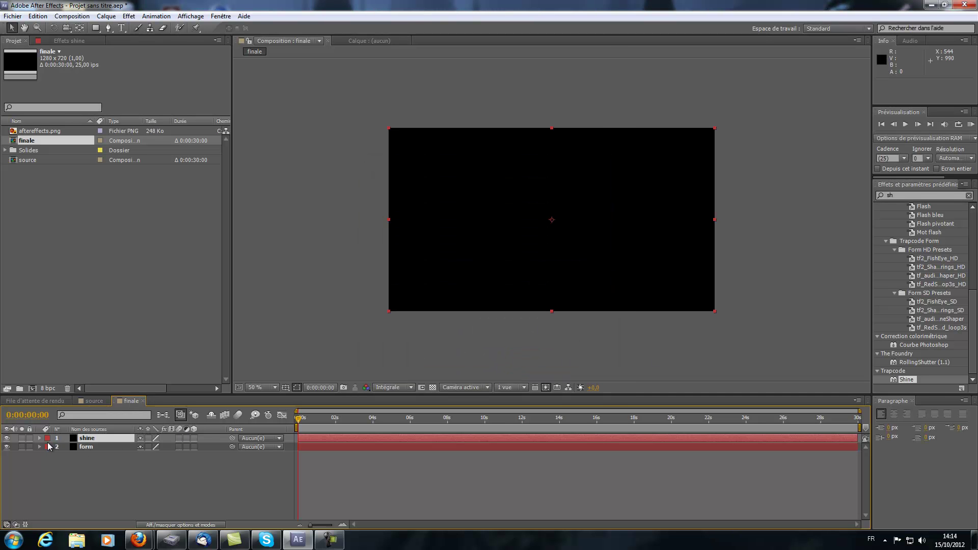
Hide the shine layer and apply the Trapcode Shine effect to it, with the effect switched off
{"action": "left_click", "coordinate": [7, 438]}
{"action": "mouse_move", "coordinate": [78, 441]}
{"action": "left_mouse_down"}
{"action": "mouse_move", "coordinate": [583, 379]}
{"action": "mouse_move", "coordinate": [873, 373]}
{"action": "mouse_move", "coordinate": [904, 384]}
{"action": "mouse_move", "coordinate": [902, 364]}
{"action": "mouse_move", "coordinate": [846, 395]}
{"action": "mouse_move", "coordinate": [360, 463]}
{"action": "mouse_move", "coordinate": [246, 470]}
{"action": "mouse_move", "coordinate": [63, 438]}
{"action": "mouse_move", "coordinate": [80, 439]}
{"action": "left_mouse_up"}
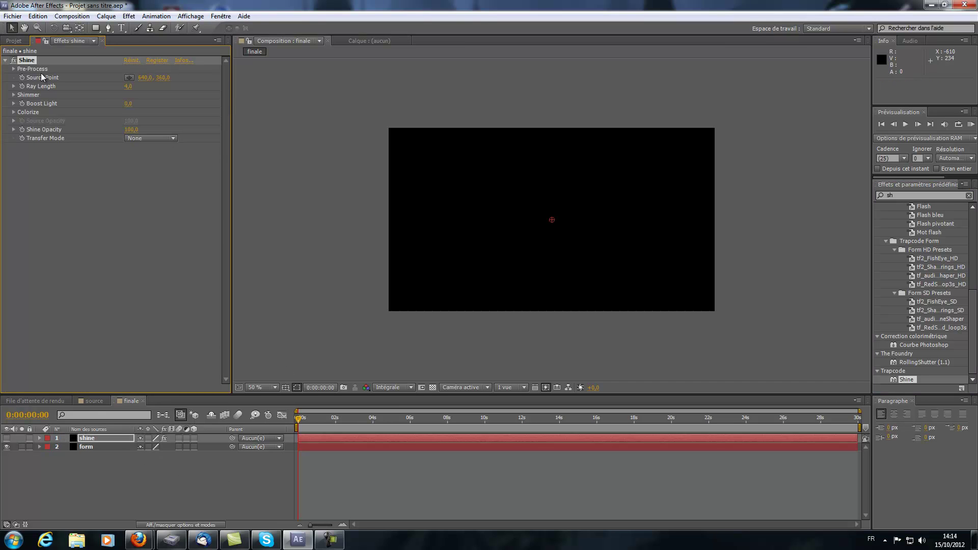
{"action": "left_click", "coordinate": [5, 60]}
Find the Trapcode Form effect and apply it to the form layer
{"action": "left_click", "coordinate": [910, 197]}
{"action": "type", "text": "form"}
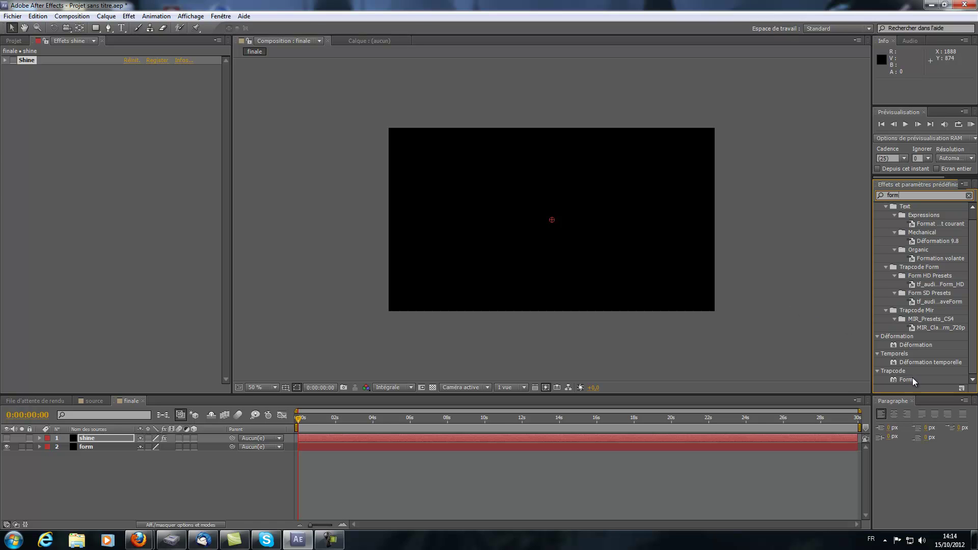
{"action": "left_click_drag", "start_coordinate": [912, 377], "coordinate": [95, 448]}
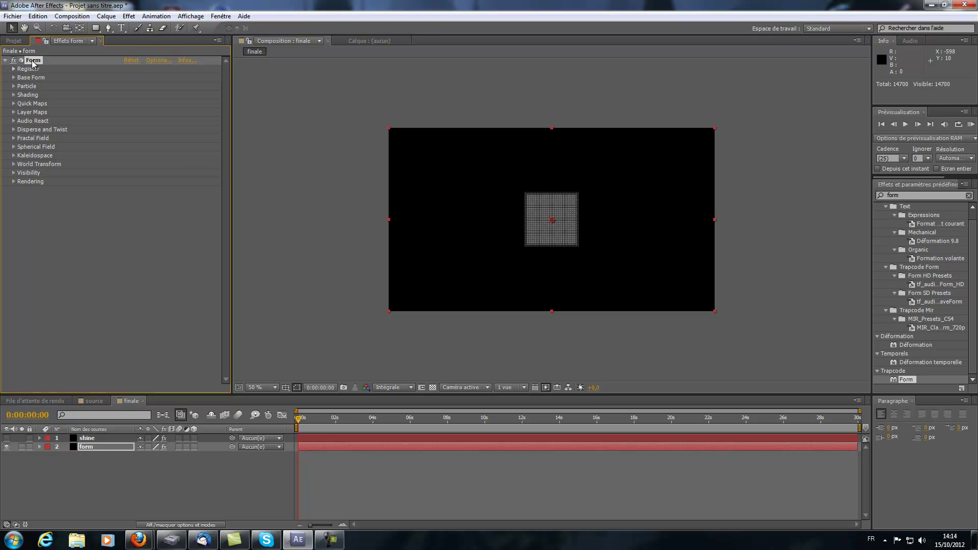
Set the Form effect's Base Form size to 1280 in X, 720 in Y and 1 in Z
{"action": "left_click", "coordinate": [14, 78]}
{"action": "left_click", "coordinate": [128, 95]}
{"action": "type", "text": "1280"}
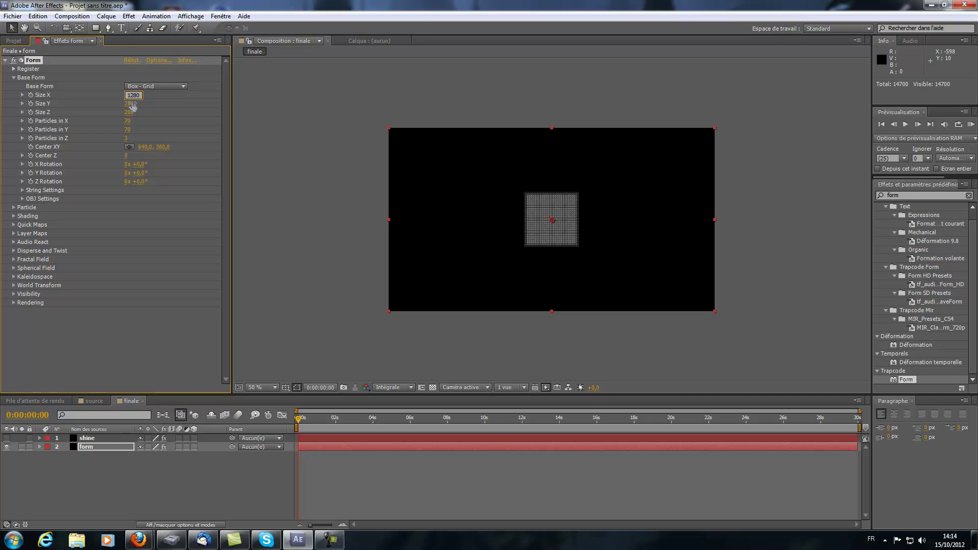
{"action": "left_click", "coordinate": [130, 104]}
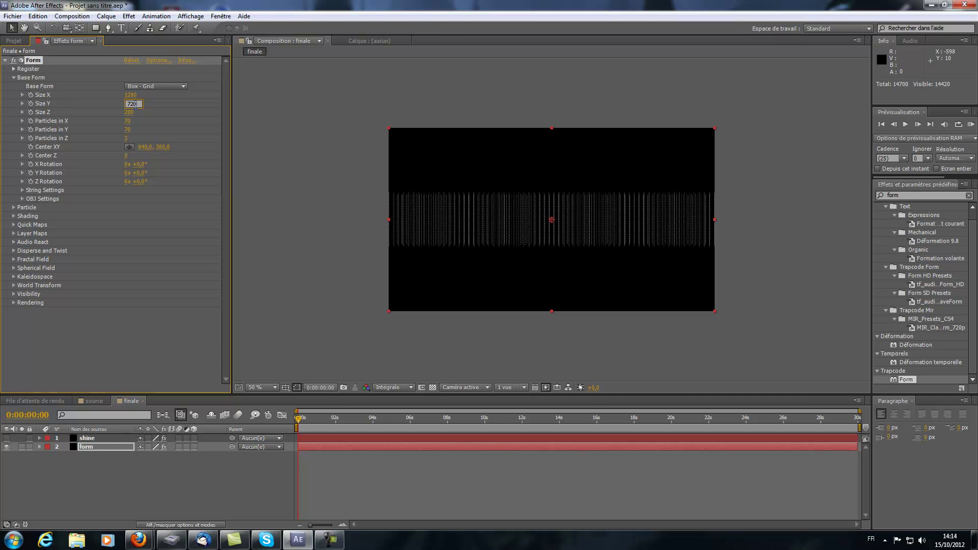
{"action": "left_click", "coordinate": [130, 112]}
{"action": "type", "text": "1"}
Set the Base Form particle counts to 1280 in X, 720 in Y and 1 in Z
{"action": "left_click", "coordinate": [127, 122]}
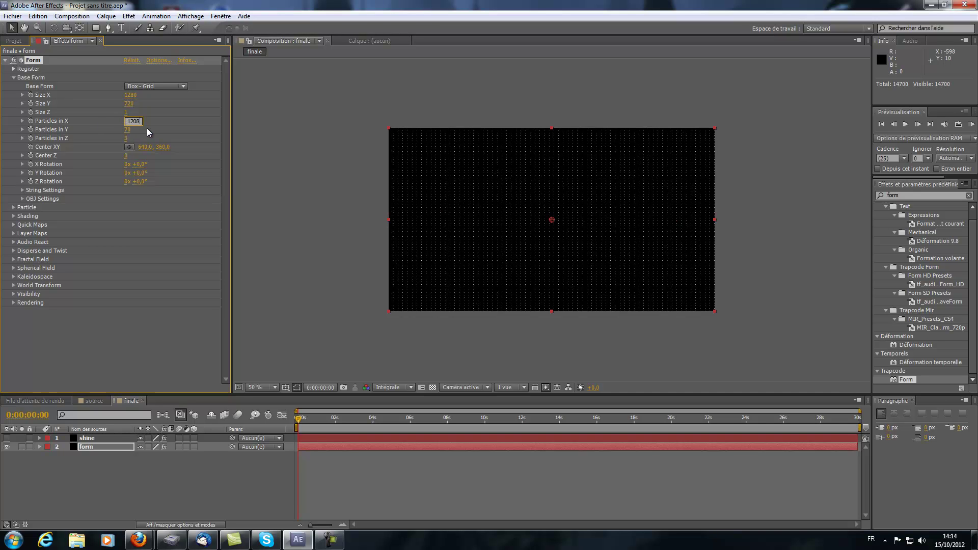
{"action": "type", "text": "1280"}
{"action": "key", "text": "Tab"}
{"action": "type", "text": "720"}
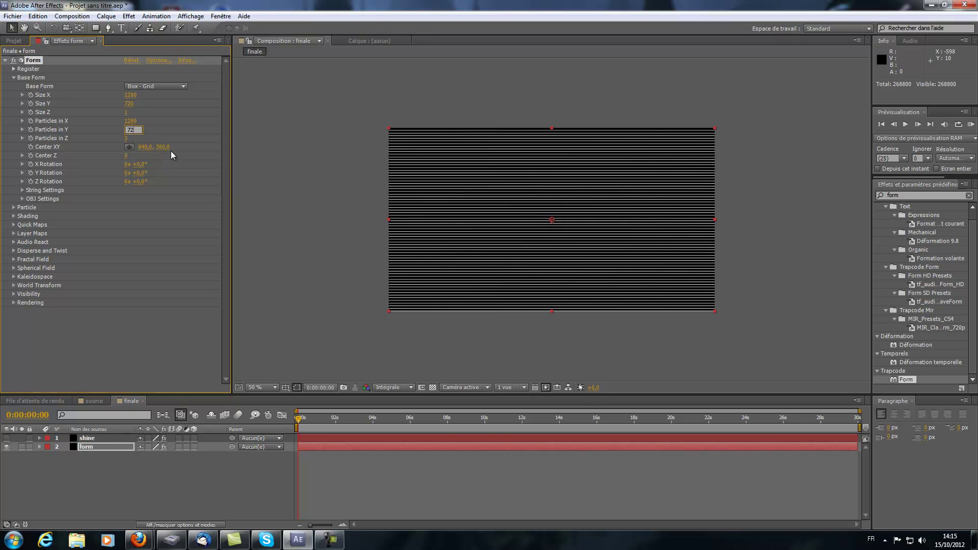
{"action": "left_click", "coordinate": [126, 138]}
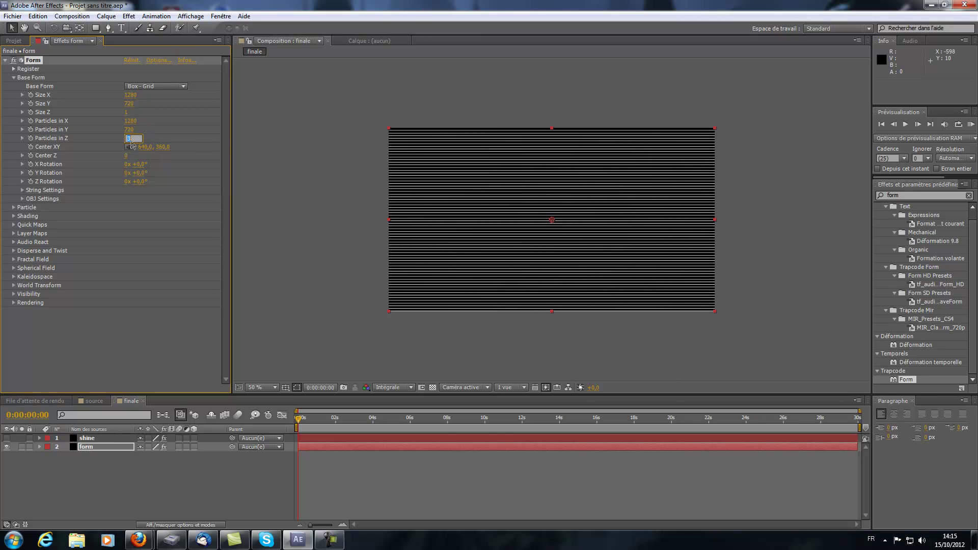
{"action": "left_click", "coordinate": [129, 235]}
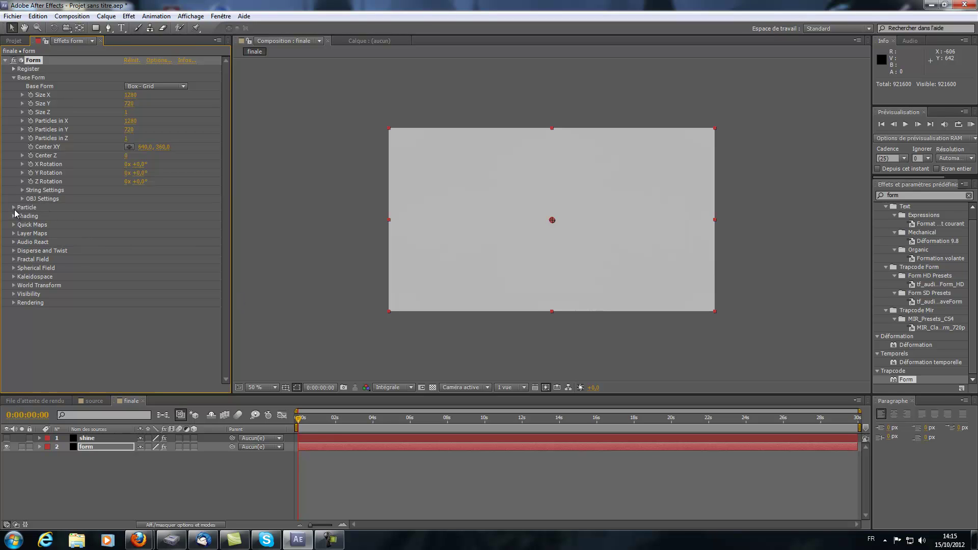
{"action": "left_click", "coordinate": [14, 79]}
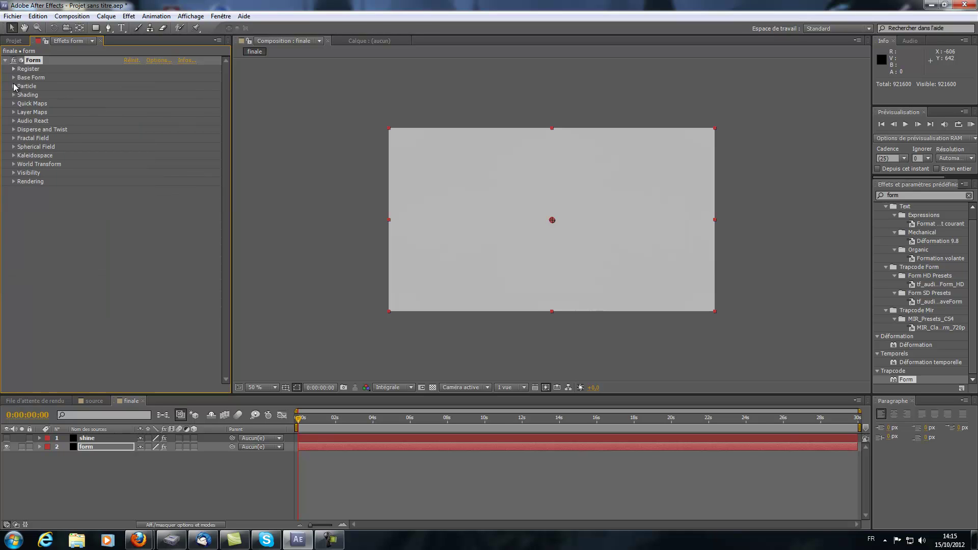
Set the Form effect's particle size to 2
{"action": "left_click", "coordinate": [14, 86]}
{"action": "left_click", "coordinate": [128, 129]}
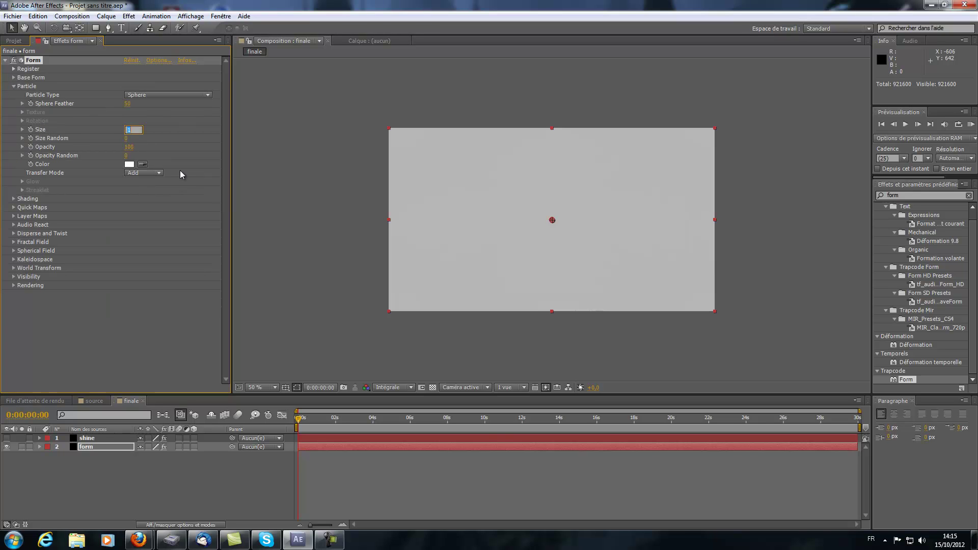
{"action": "key", "text": "Return"}
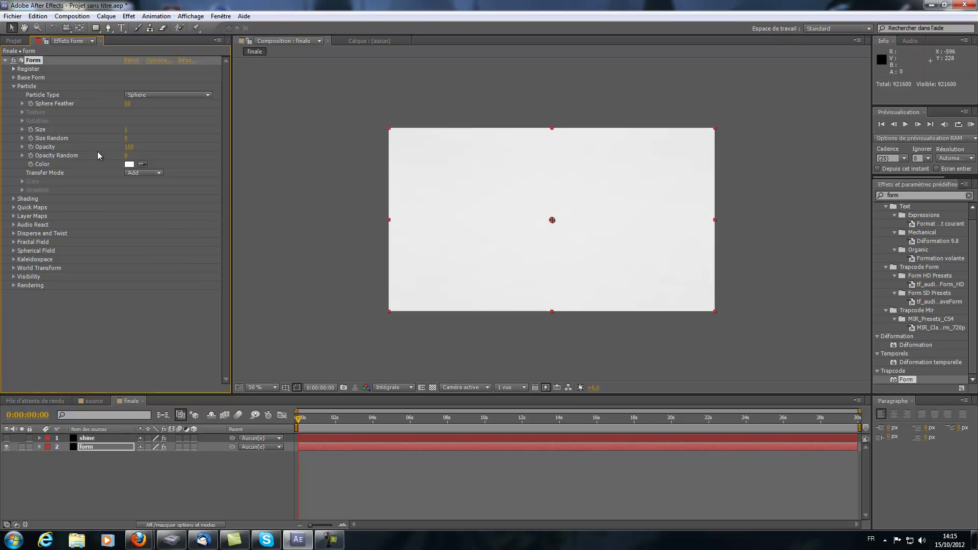
Add the source composition to the finale composition as the lowest layer, beneath the form layer
{"action": "left_click", "coordinate": [14, 41]}
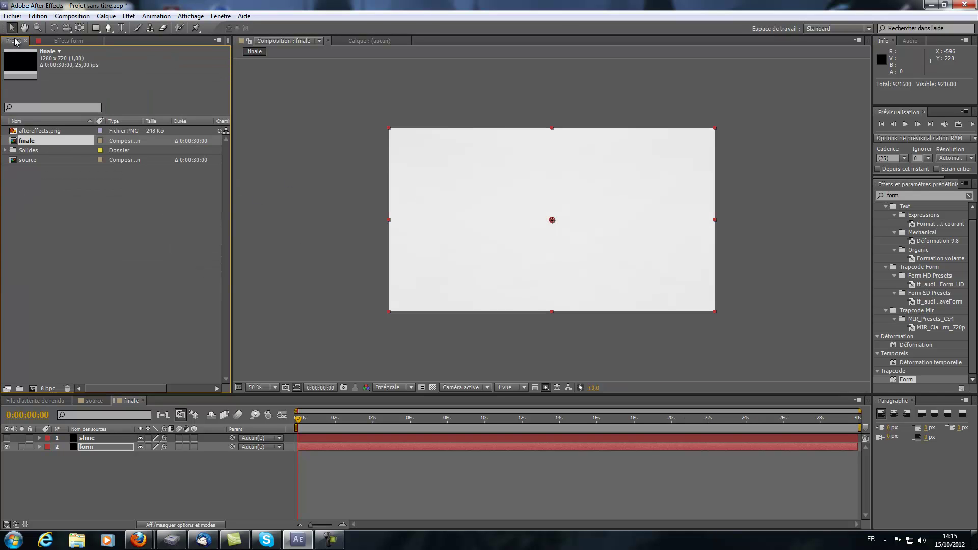
{"action": "left_click_drag", "start_coordinate": [35, 158], "coordinate": [133, 484]}
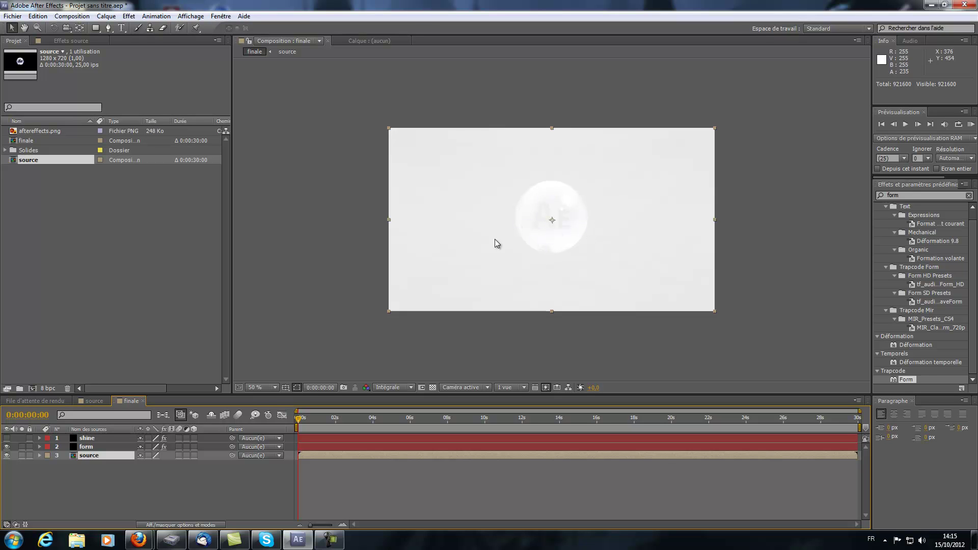
In the source composition, apply the Courbes effect to aftereffects.png and bend the RVB curve downward to darken the logo
{"action": "left_click", "coordinate": [93, 403]}
{"action": "left_click", "coordinate": [887, 196]}
{"action": "type", "text": "courbe"}
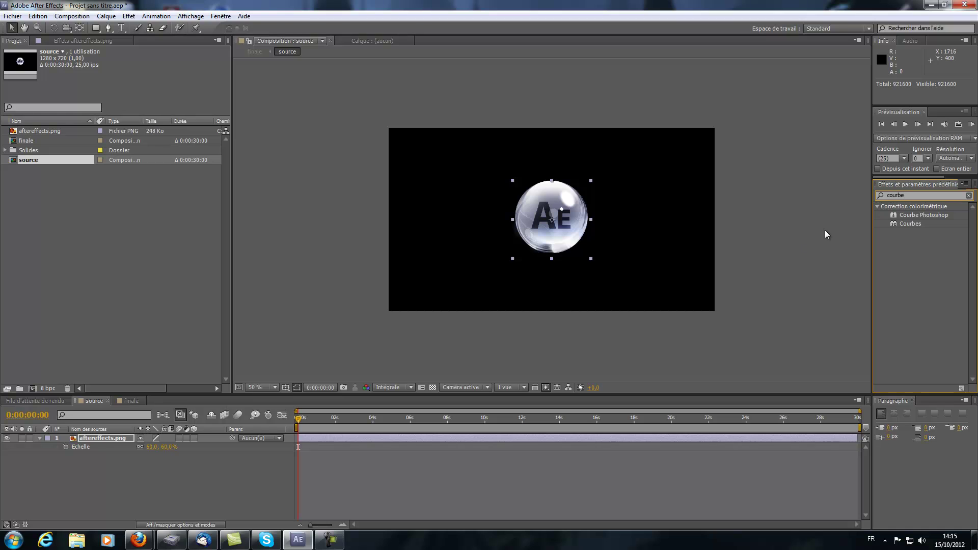
{"action": "left_click_drag", "start_coordinate": [905, 224], "coordinate": [109, 443]}
{"action": "mouse_move", "coordinate": [85, 125]}
{"action": "left_mouse_down"}
{"action": "mouse_move", "coordinate": [82, 148]}
{"action": "mouse_move", "coordinate": [87, 136]}
{"action": "left_mouse_up"}
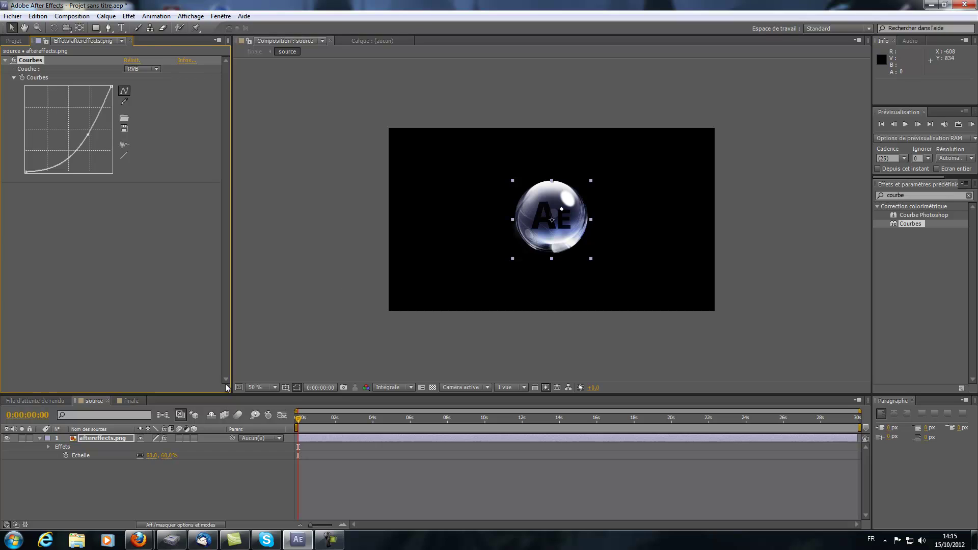
Hide the source layer in the finale composition and assign it as the form layer's Color and Alpha layer map
{"action": "left_click", "coordinate": [129, 401]}
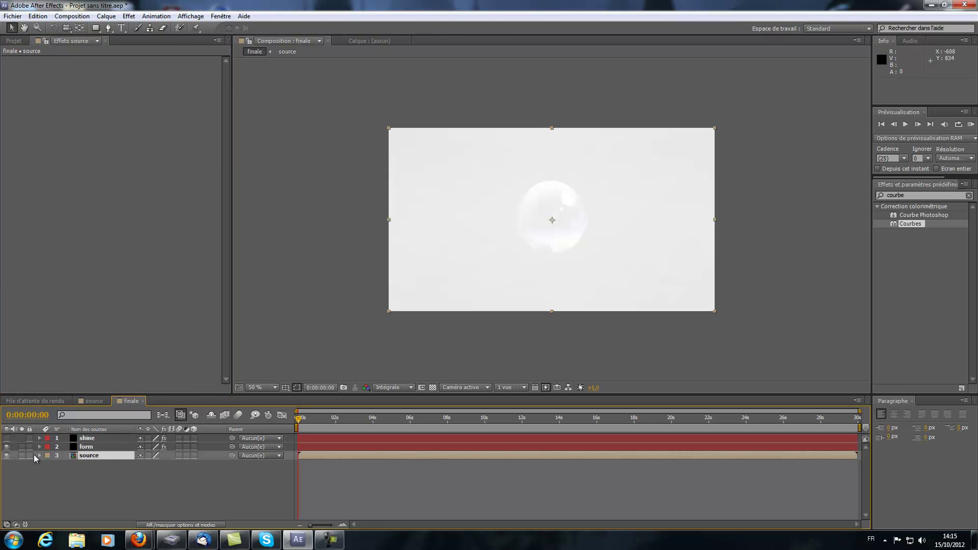
{"action": "left_click", "coordinate": [7, 456]}
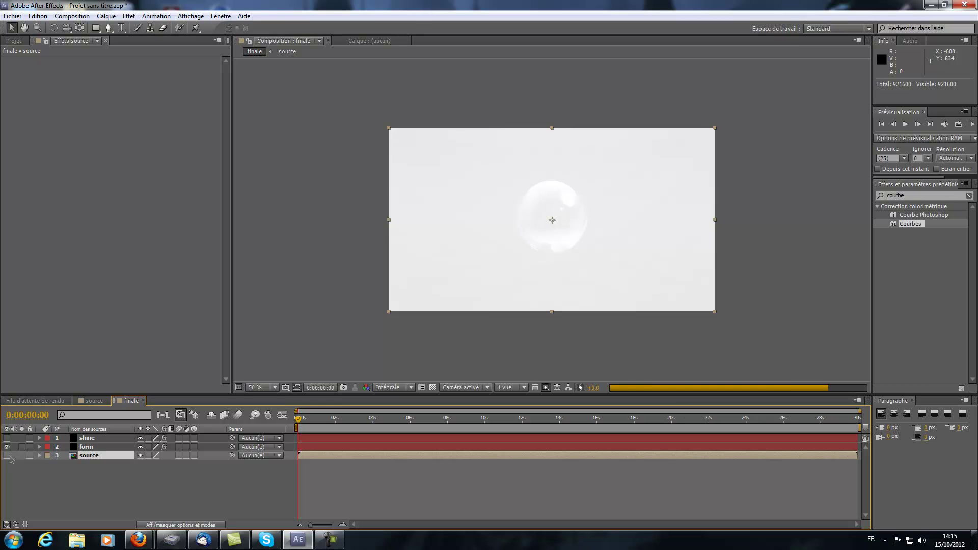
{"action": "left_click", "coordinate": [86, 448]}
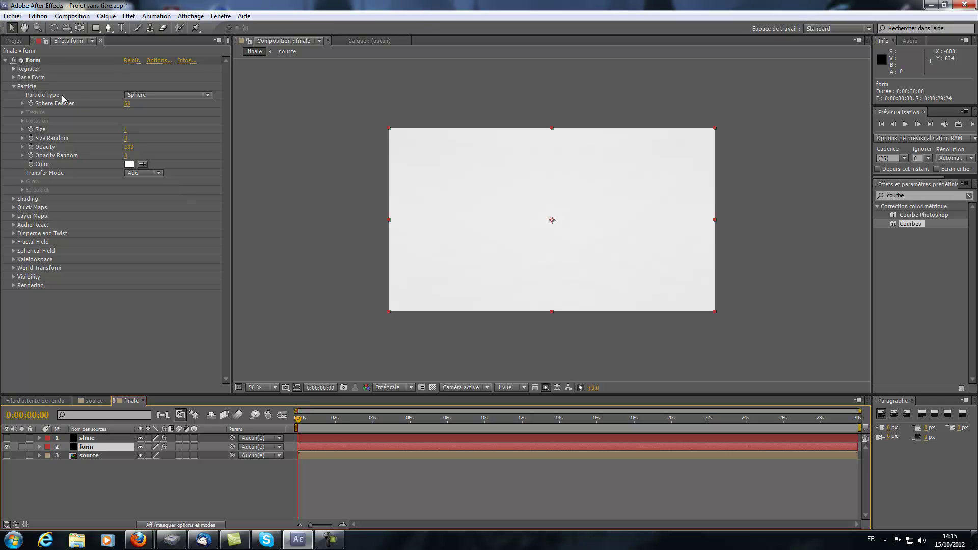
{"action": "left_click", "coordinate": [14, 88]}
{"action": "left_click", "coordinate": [14, 113]}
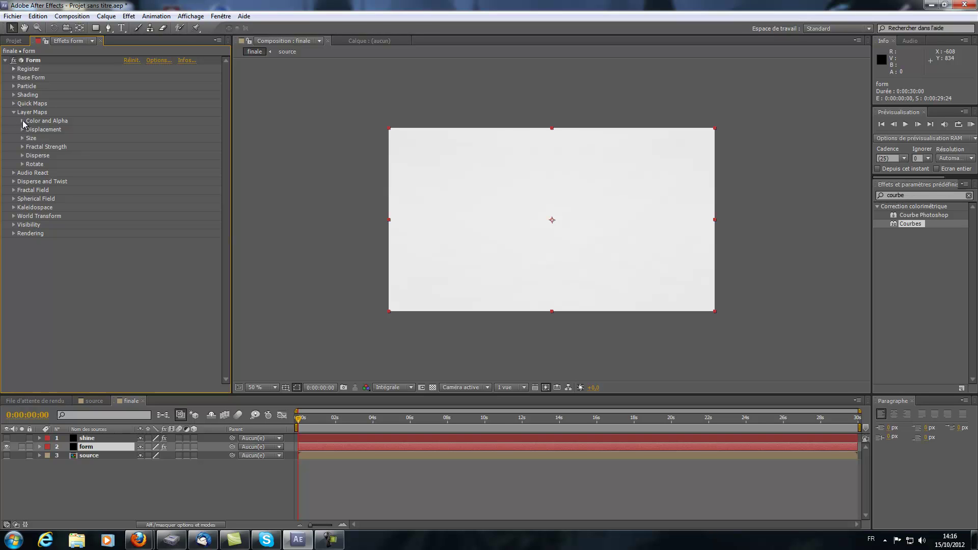
{"action": "left_click", "coordinate": [23, 120]}
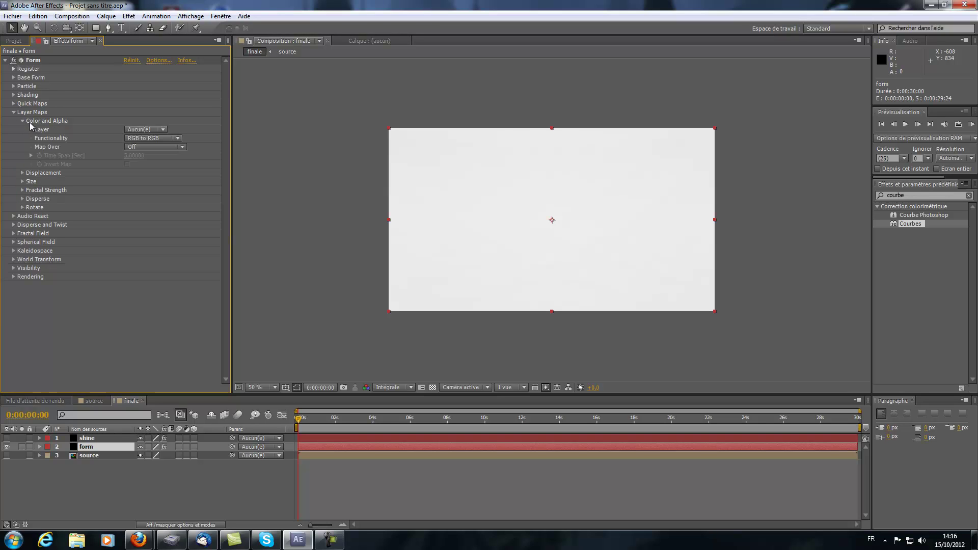
{"action": "left_click", "coordinate": [170, 132]}
{"action": "left_click", "coordinate": [154, 176]}
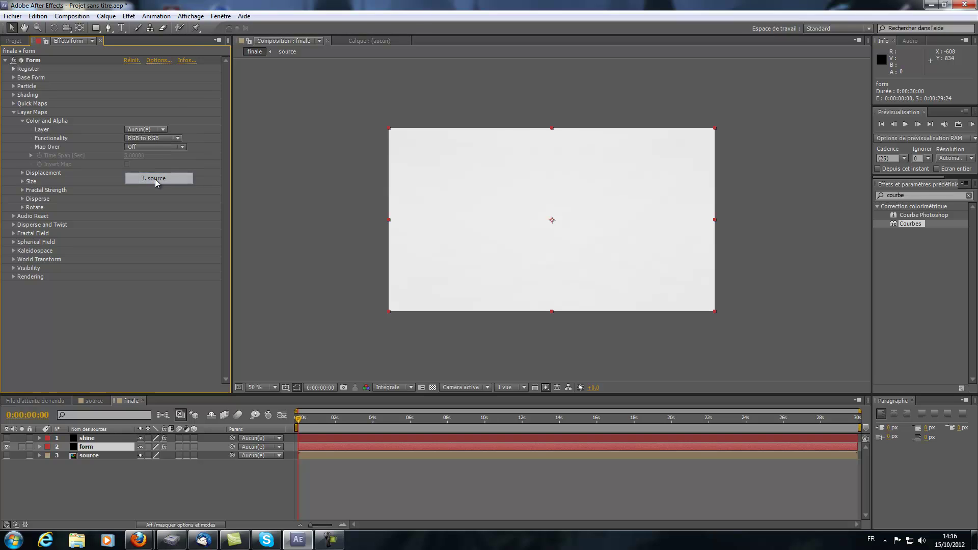
Set the Color and Alpha map's Functionality to RGBA to RGBA and its Map Over to XY
{"action": "left_click", "coordinate": [177, 138]}
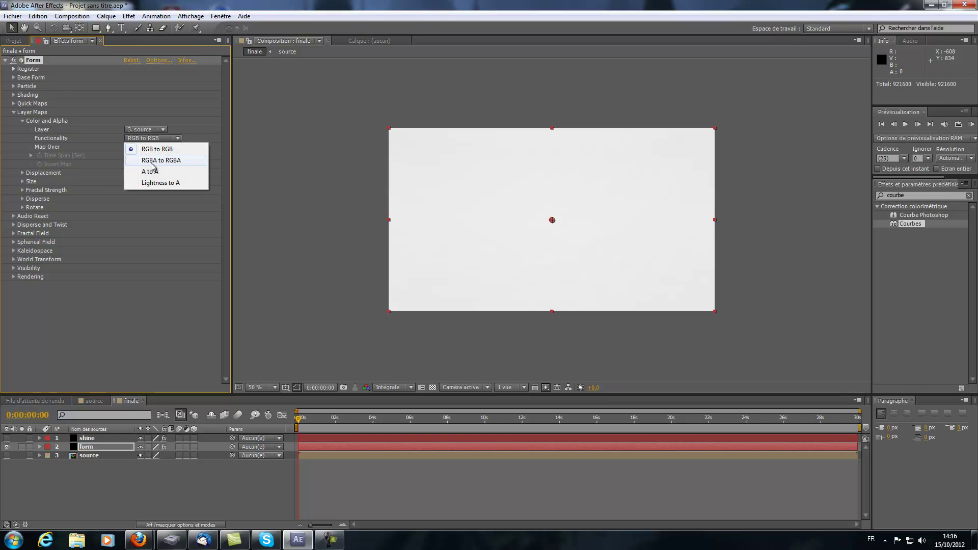
{"action": "left_click", "coordinate": [92, 459]}
{"action": "left_click", "coordinate": [90, 455]}
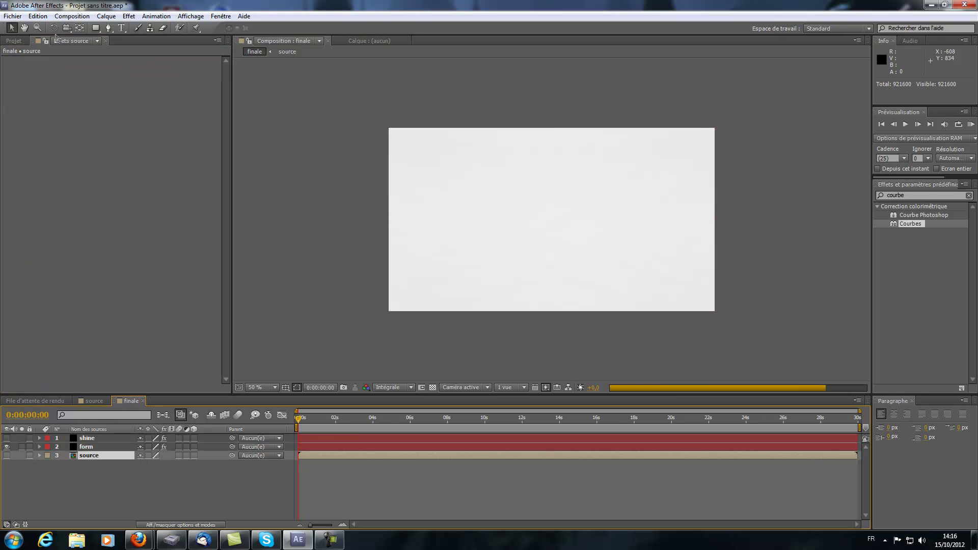
{"action": "left_click", "coordinate": [94, 447]}
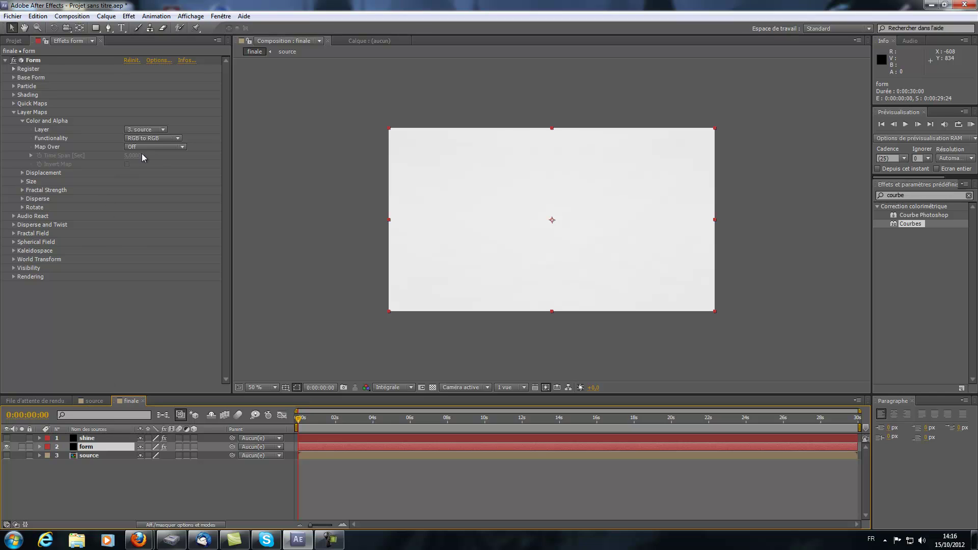
{"action": "left_click", "coordinate": [176, 138]}
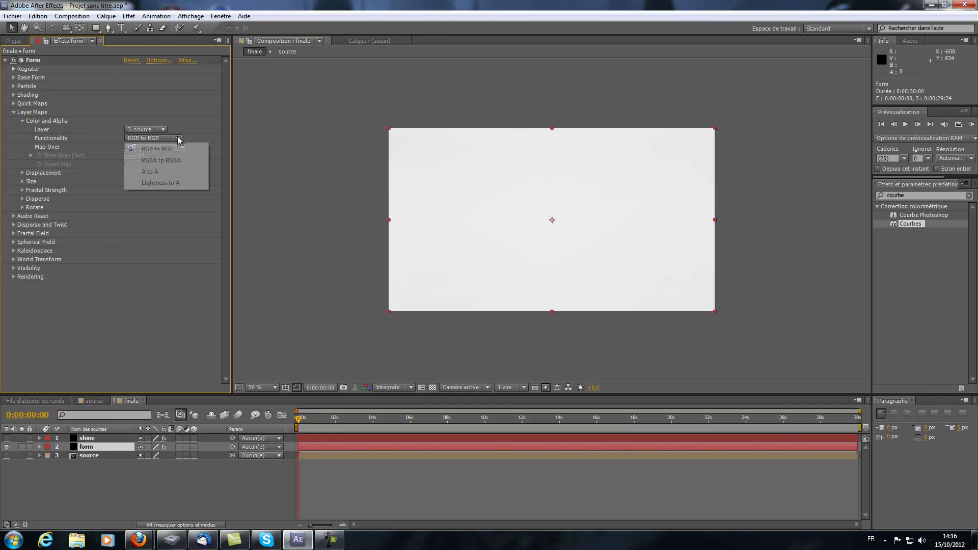
{"action": "left_click", "coordinate": [151, 161]}
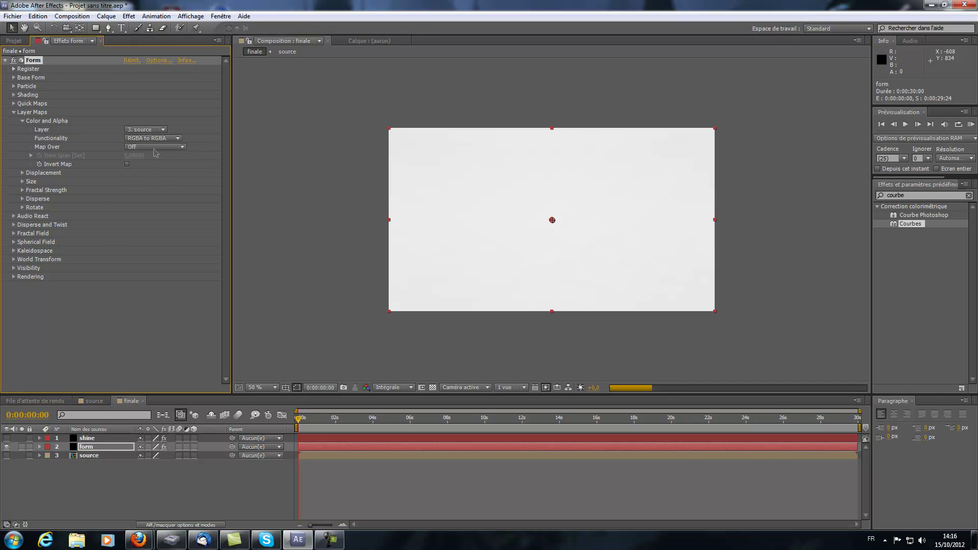
{"action": "left_click", "coordinate": [179, 147]}
{"action": "left_click", "coordinate": [158, 169]}
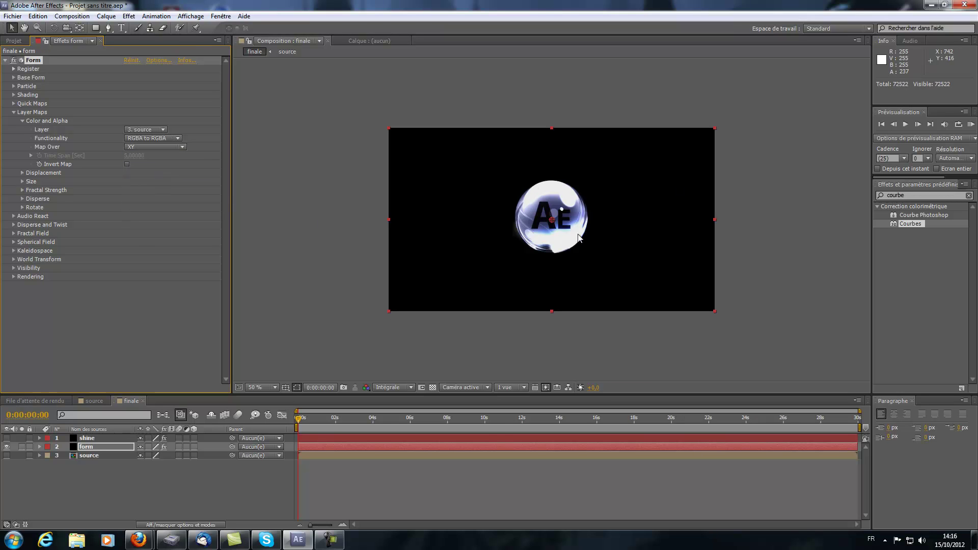
{"action": "left_click", "coordinate": [92, 448]}
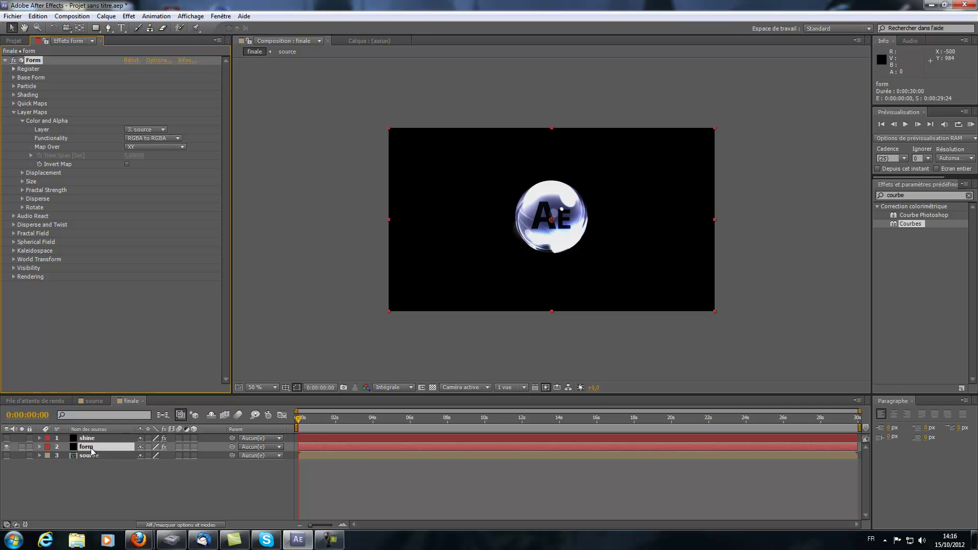
{"action": "left_click", "coordinate": [89, 457]}
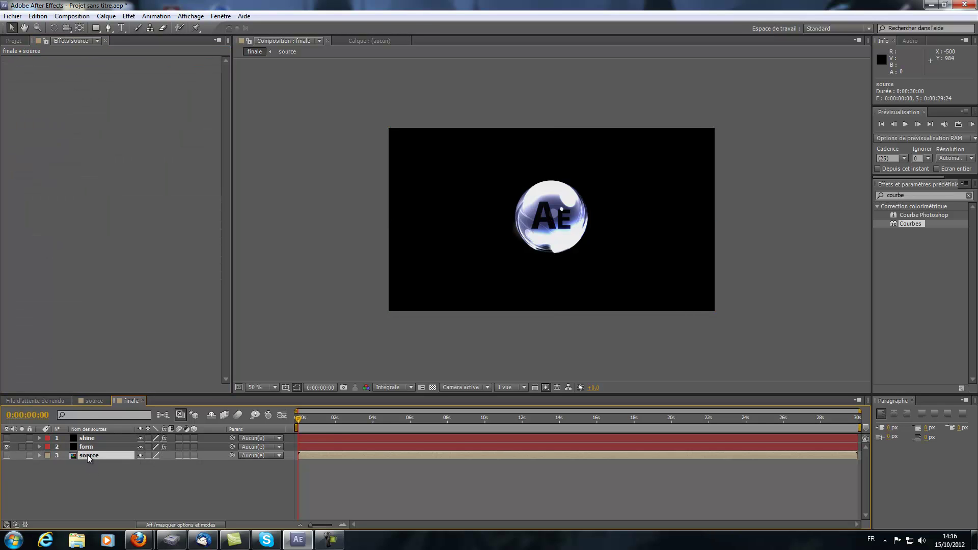
{"action": "left_click", "coordinate": [85, 447]}
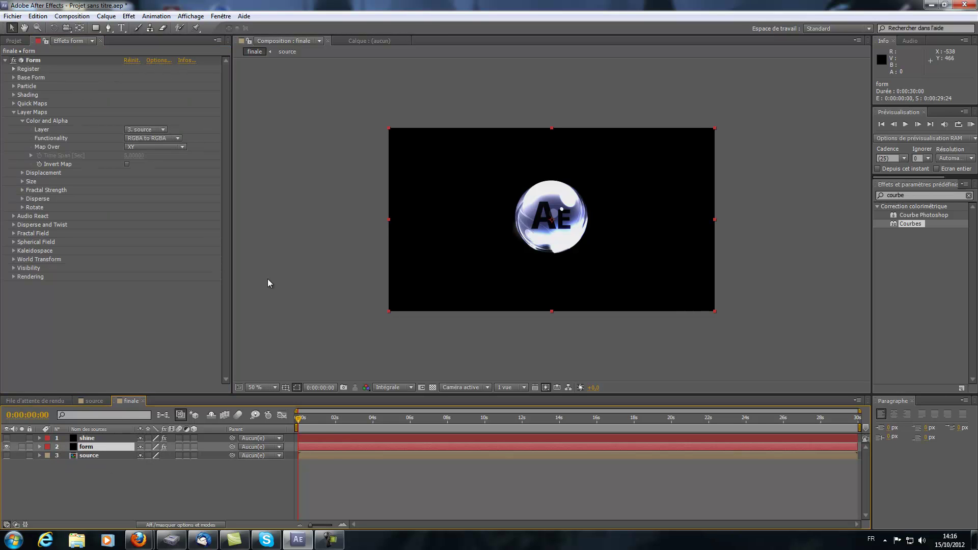
Set the form layer's Disperse value to 150 in the Form effect's Disperse and Twist settings
{"action": "left_click", "coordinate": [14, 225]}
{"action": "left_click", "coordinate": [128, 235]}
{"action": "type", "text": "150"}
{"action": "key", "text": "Return"}
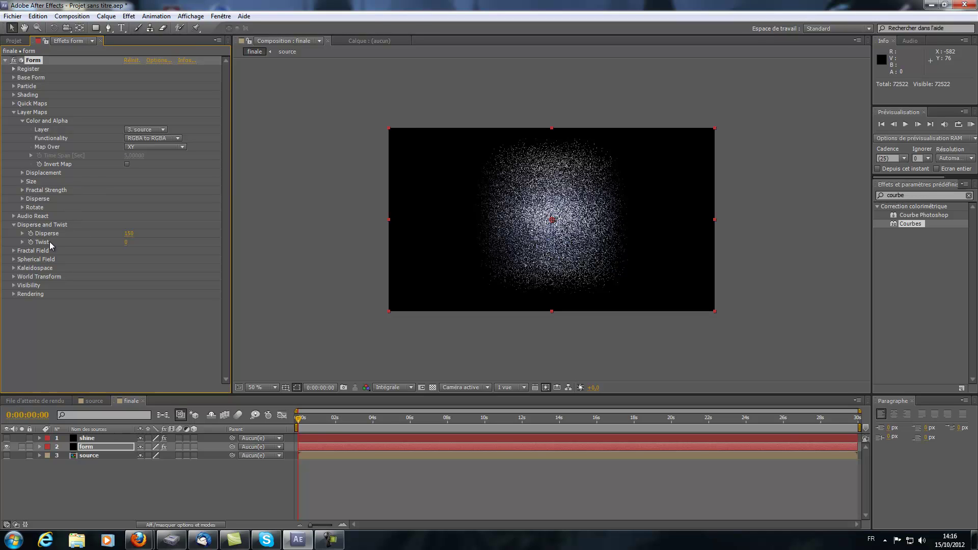
{"action": "left_click", "coordinate": [13, 225]}
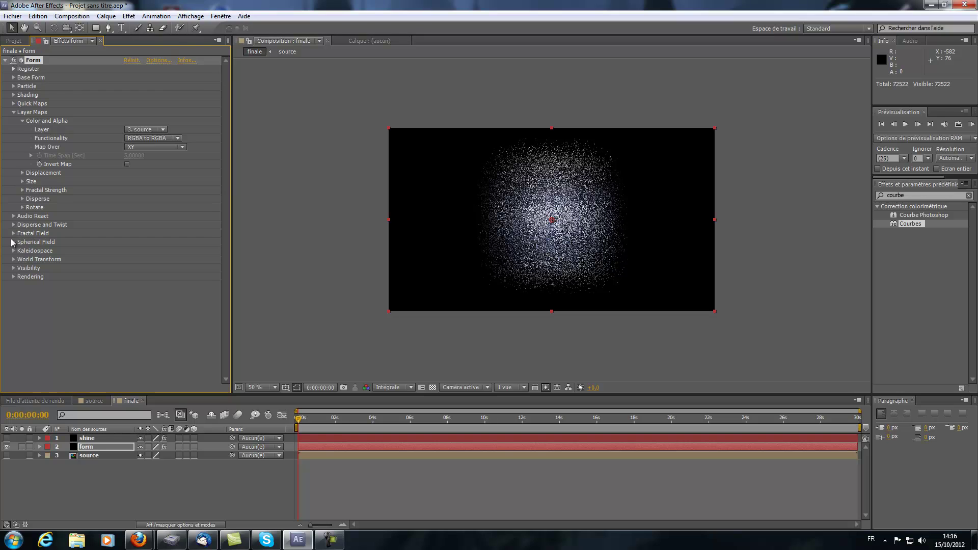
Set the Displace value in the Form effect's Fractal Field to 250
{"action": "left_click", "coordinate": [13, 233]}
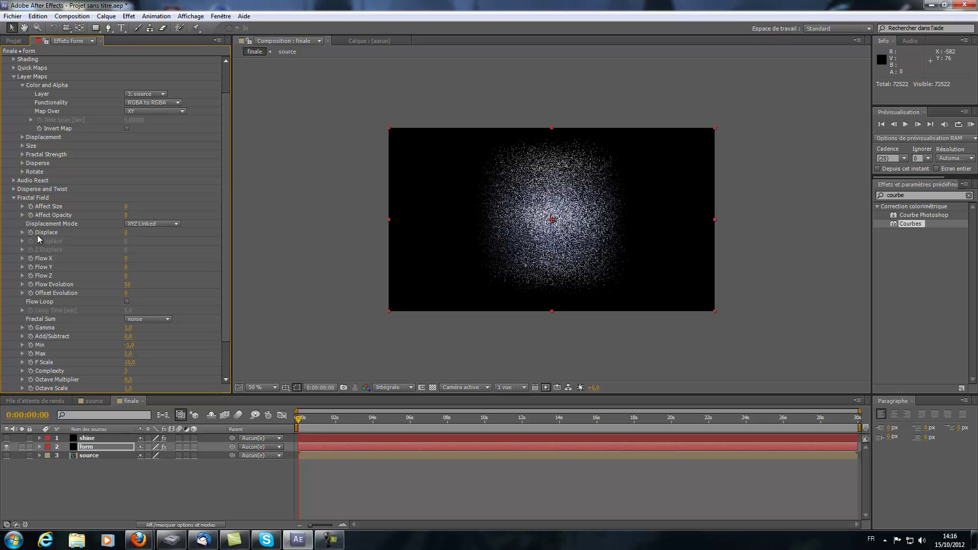
{"action": "left_click", "coordinate": [128, 231]}
{"action": "key", "text": "Return"}
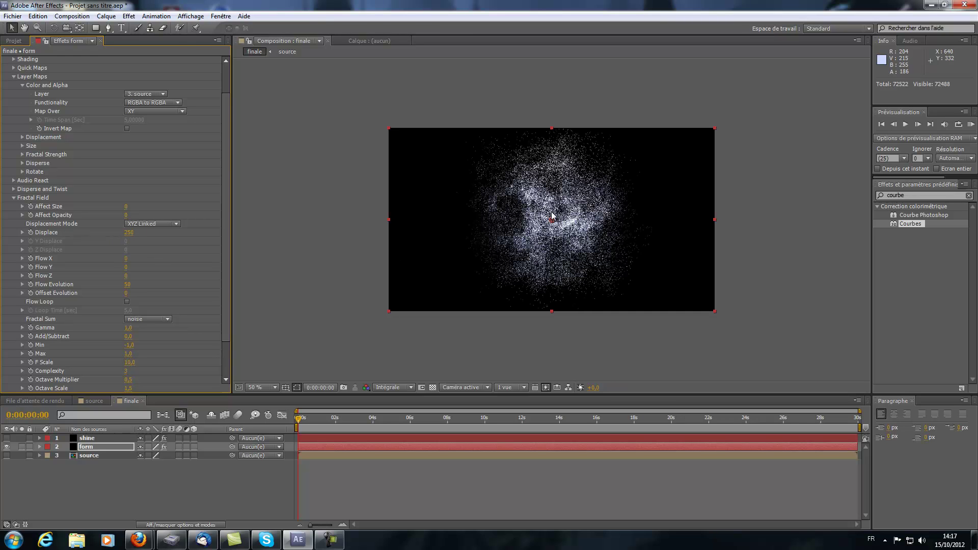
Try stronger Fractal Field Displace values of 300 and 500 on the particles
{"action": "left_click", "coordinate": [130, 233]}
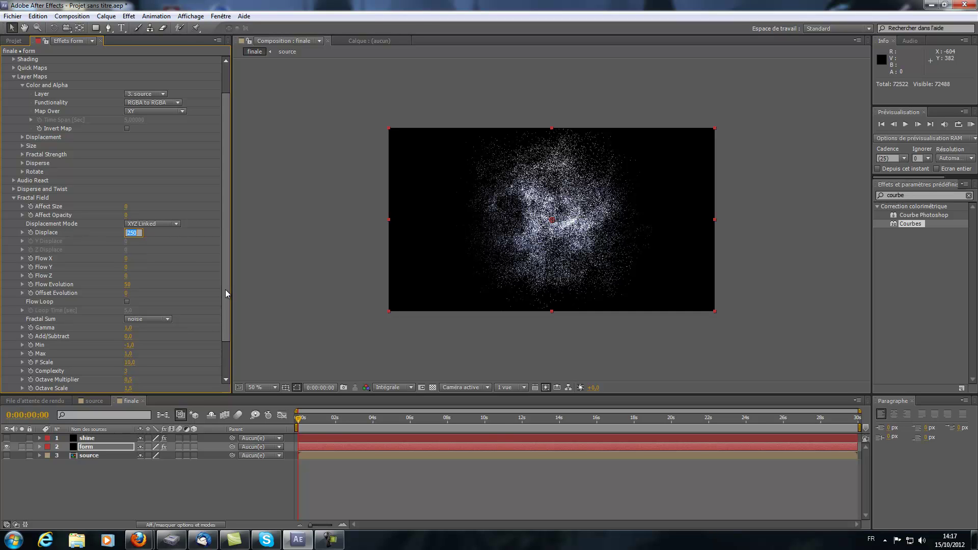
{"action": "type", "text": "300"}
{"action": "key", "text": "Return"}
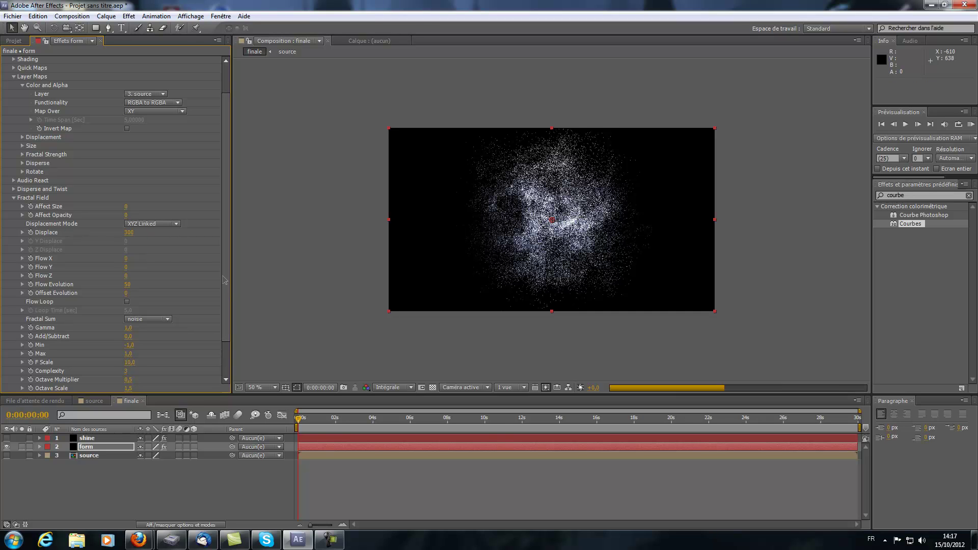
{"action": "left_click_drag", "start_coordinate": [135, 234], "coordinate": [130, 234]}
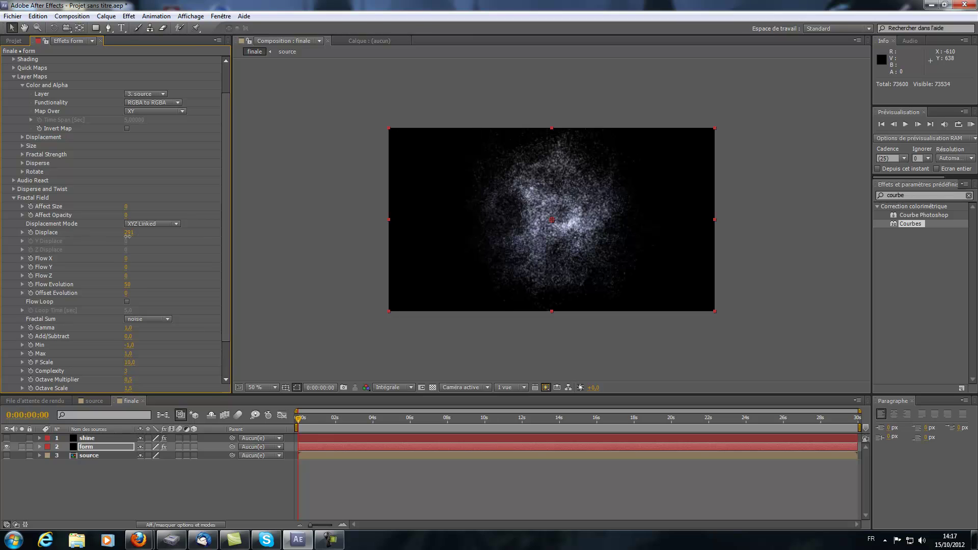
{"action": "left_click", "coordinate": [128, 233]}
{"action": "type", "text": "500"}
{"action": "key", "text": "Return"}
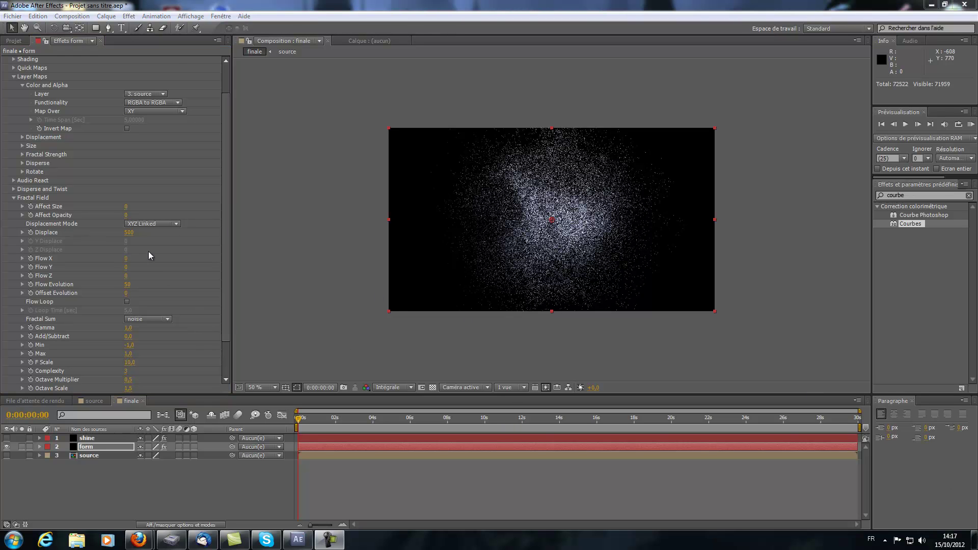
Return the Fractal Field Displace value to 250 and collapse the Fractal Field settings
{"action": "left_click", "coordinate": [128, 234]}
{"action": "right_click", "coordinate": [126, 235]}
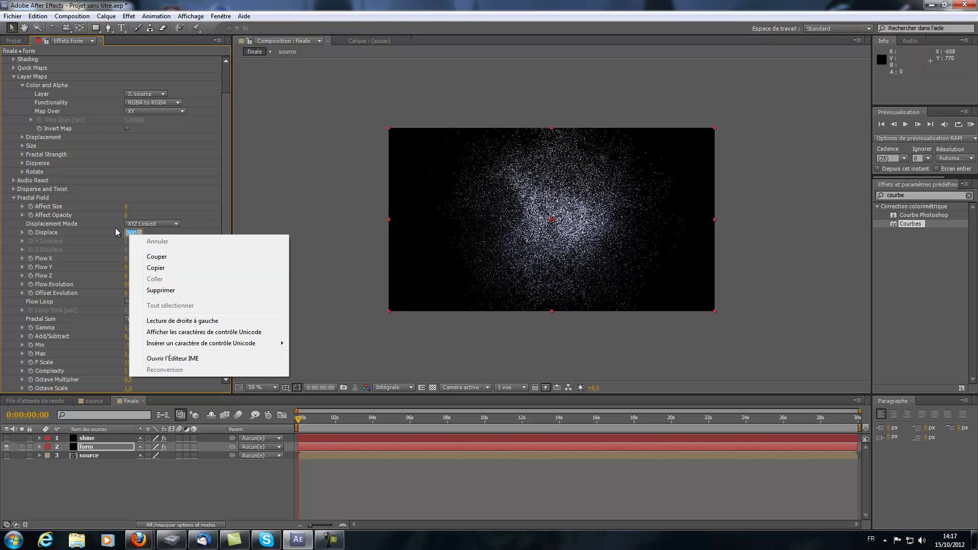
{"action": "left_click", "coordinate": [138, 233]}
{"action": "left_click_drag", "start_coordinate": [139, 233], "coordinate": [115, 236]}
{"action": "type", "text": "250"}
{"action": "key", "text": "Return"}
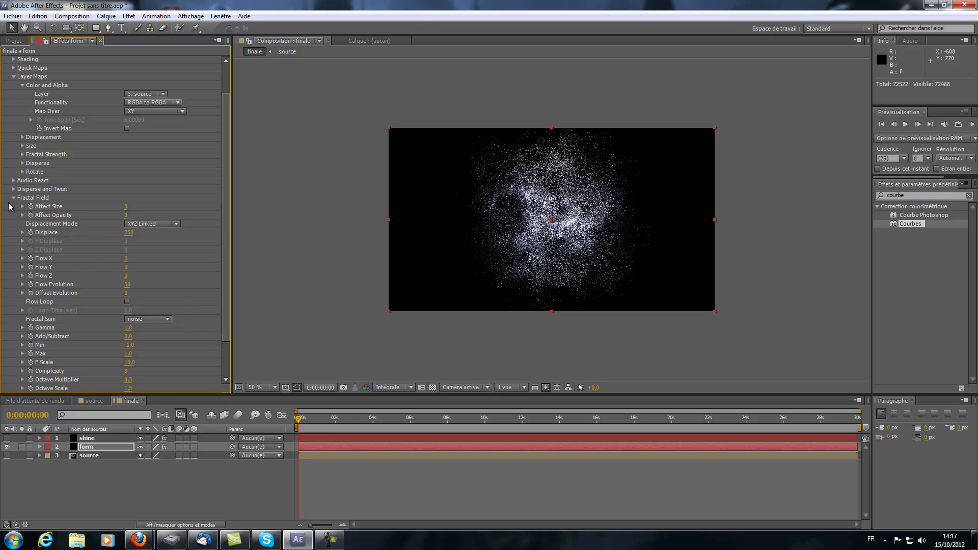
{"action": "left_click", "coordinate": [13, 199]}
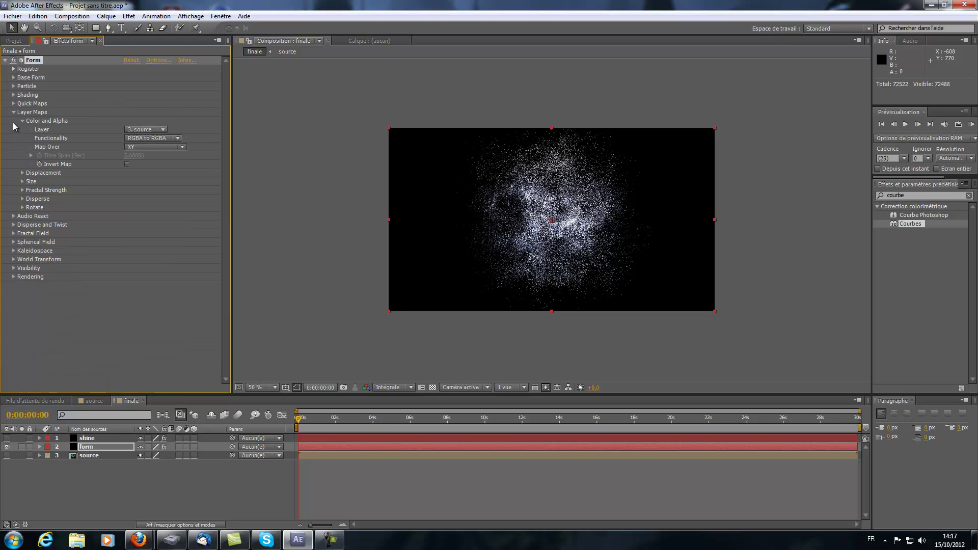
In the Form effect's Quick Maps, give Map #1 a descending ramp and map it to Fractal Strength
{"action": "left_click", "coordinate": [14, 113]}
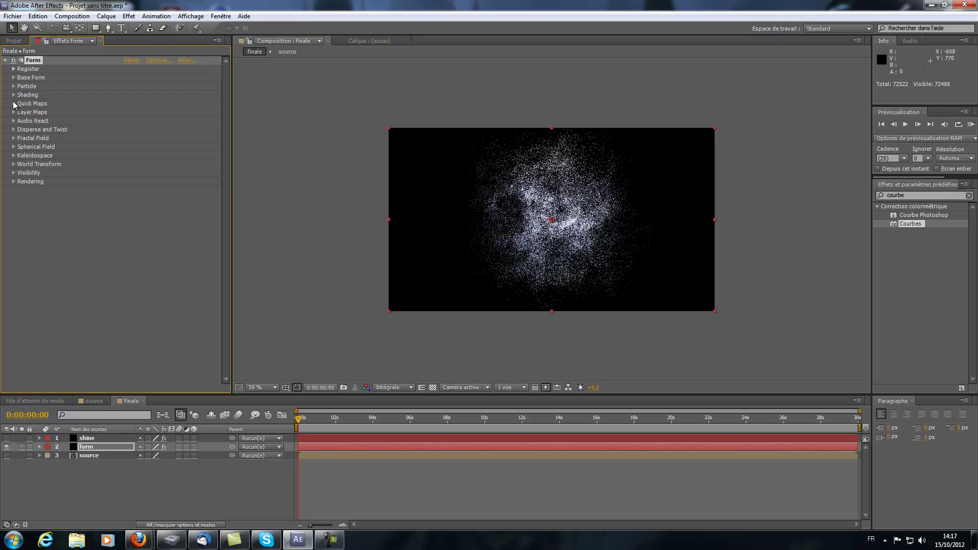
{"action": "left_click", "coordinate": [13, 104]}
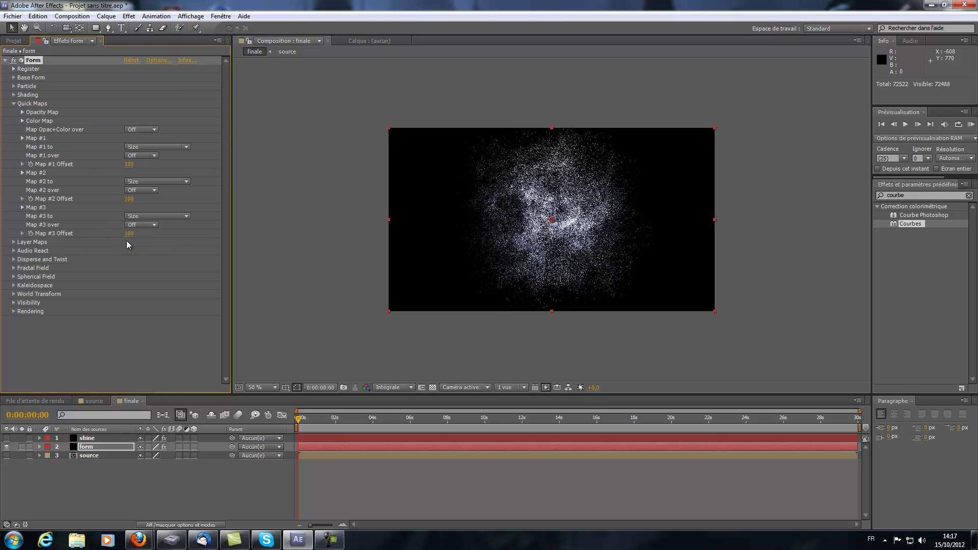
{"action": "left_click", "coordinate": [22, 139]}
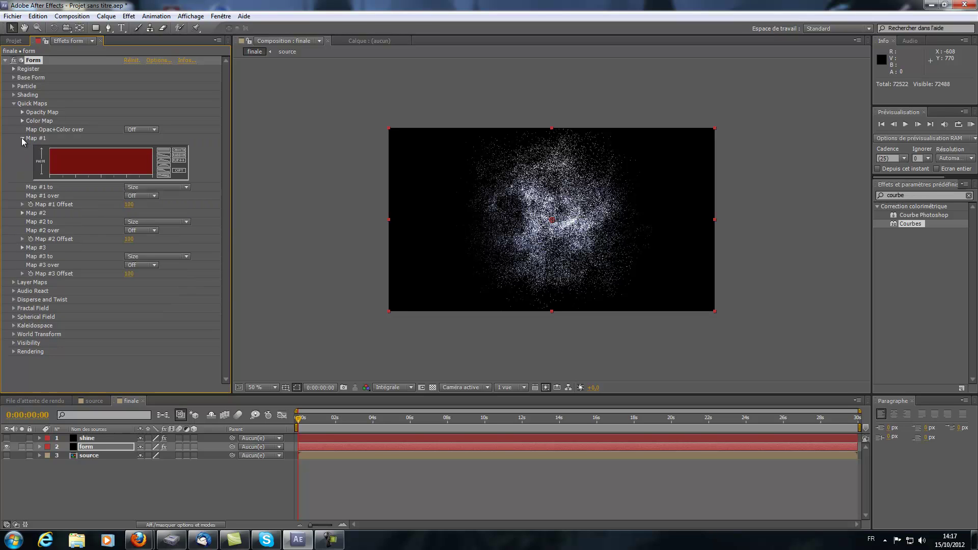
{"action": "left_click", "coordinate": [164, 158]}
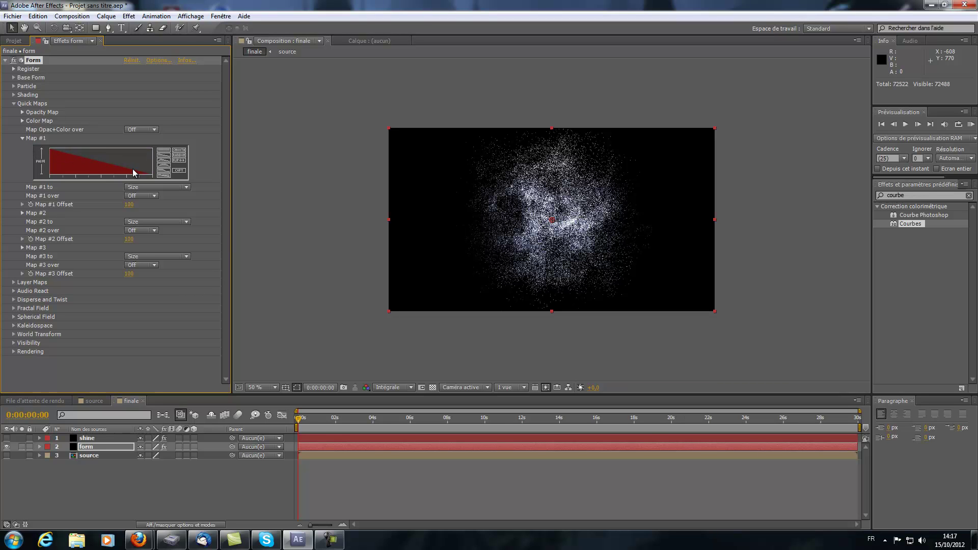
{"action": "left_click", "coordinate": [181, 188]}
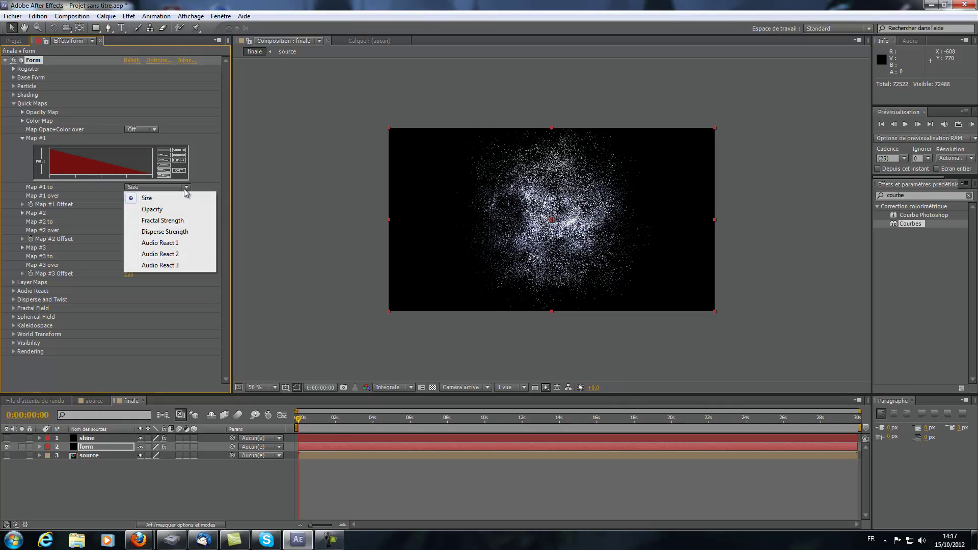
{"action": "left_click", "coordinate": [169, 225]}
Apply Map #1 over X and set the Map #1 Offset to 200
{"action": "left_click", "coordinate": [156, 197]}
{"action": "left_click", "coordinate": [143, 218]}
{"action": "left_click", "coordinate": [129, 205]}
{"action": "type", "text": "200"}
{"action": "key", "text": "Return"}
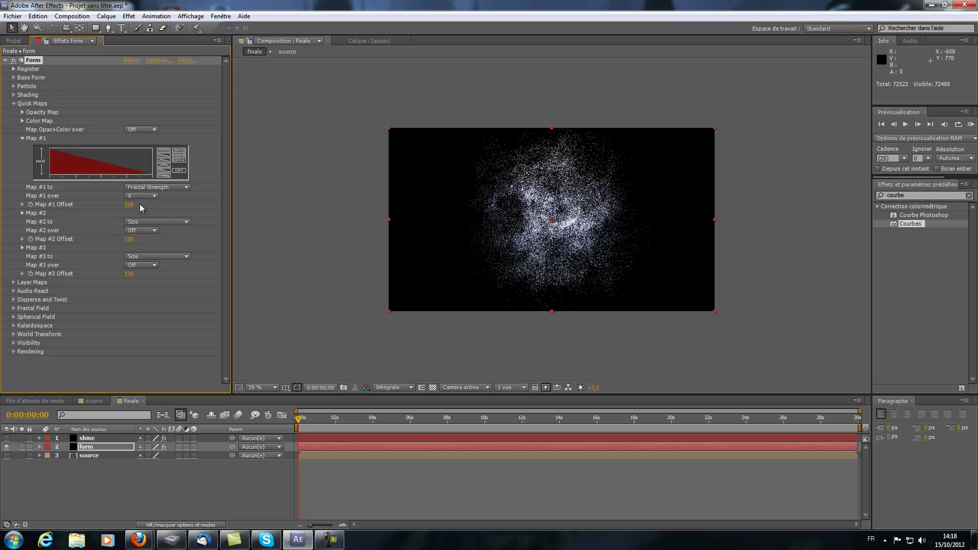
Give Map #2 a descending ramp and map it to Disperse Strength over X
{"action": "left_click", "coordinate": [20, 213]}
{"action": "left_click", "coordinate": [162, 234]}
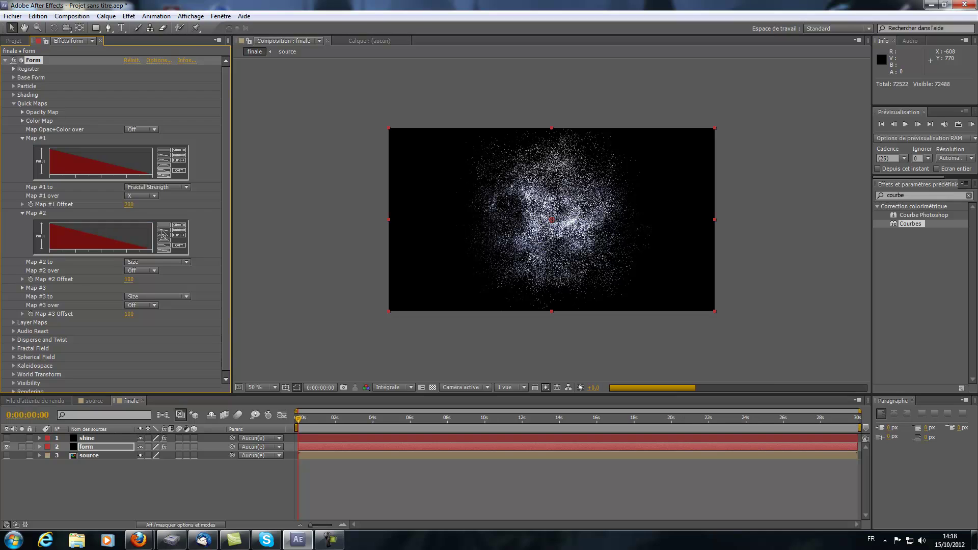
{"action": "left_click", "coordinate": [163, 263]}
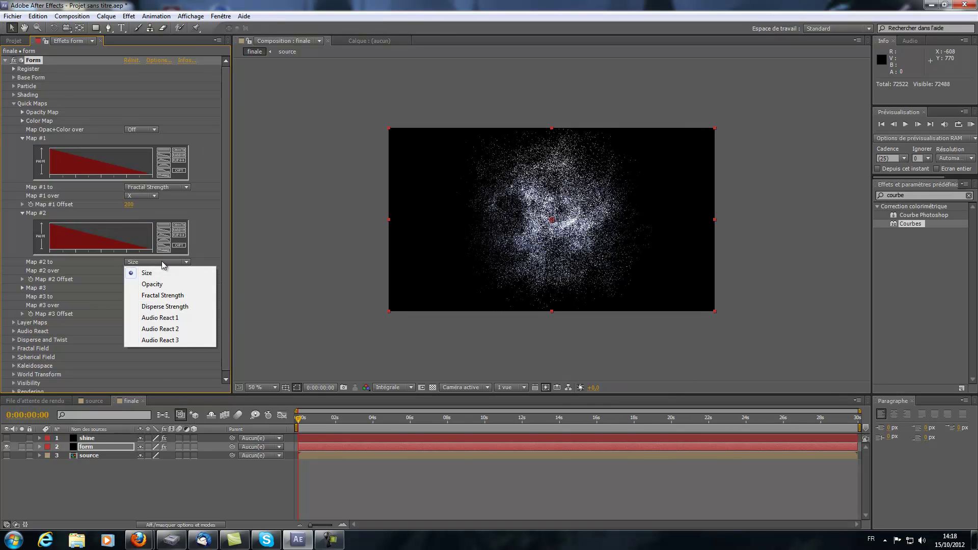
{"action": "left_click", "coordinate": [168, 307]}
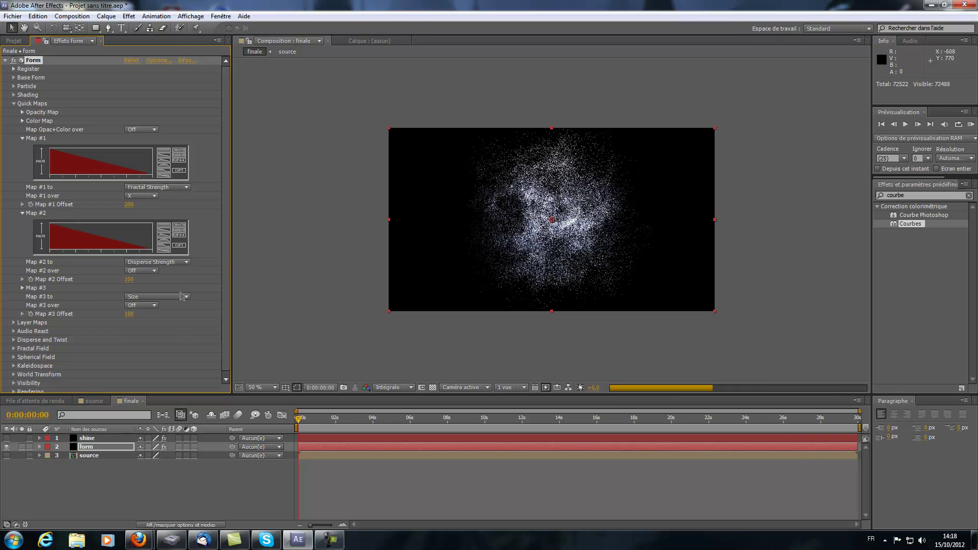
{"action": "left_click", "coordinate": [155, 271]}
{"action": "left_click", "coordinate": [143, 293]}
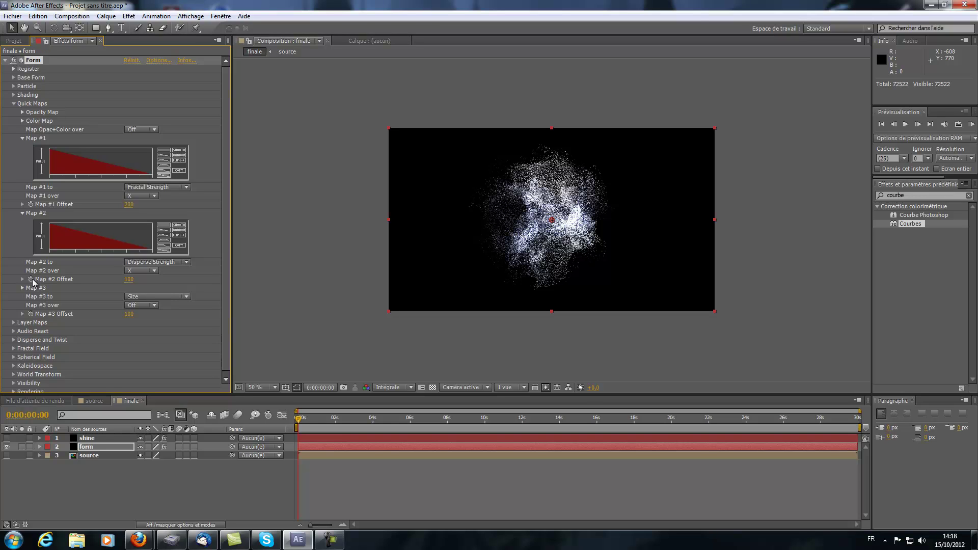
Link the Map #2 Offset to the Map #1 Offset with the expression effect("Form")("Map #1 Offset")
{"action": "left_click", "coordinate": [31, 280], "text": "alt"}
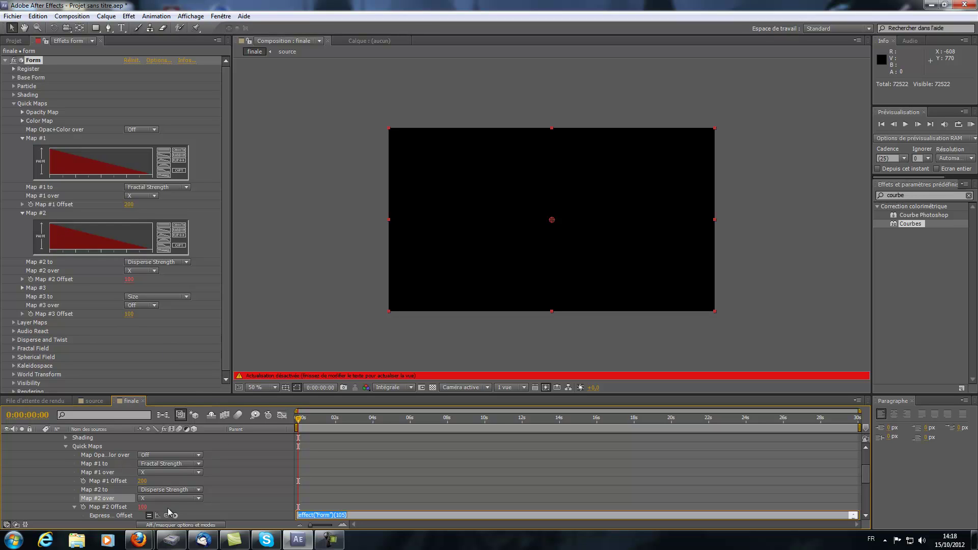
{"action": "left_click_drag", "start_coordinate": [169, 515], "coordinate": [49, 205]}
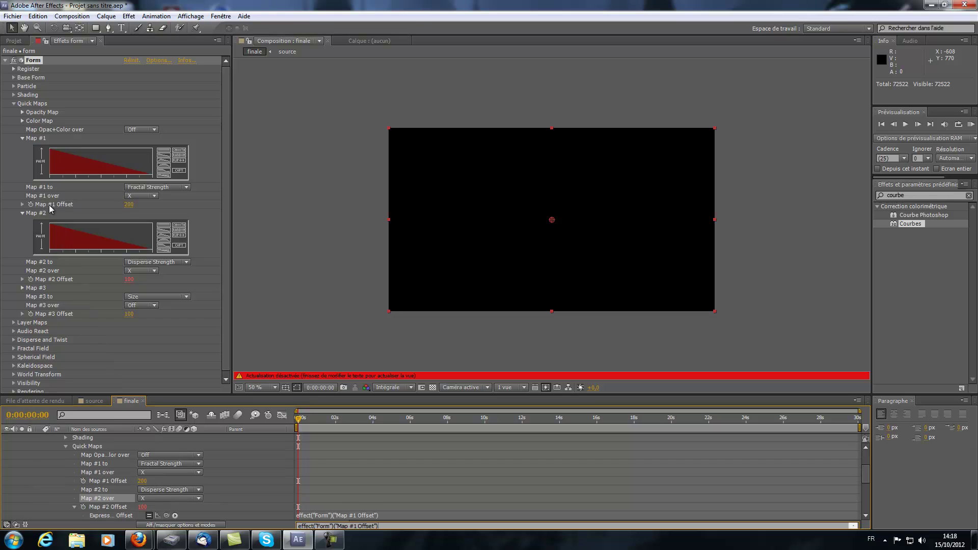
{"action": "left_click", "coordinate": [184, 306]}
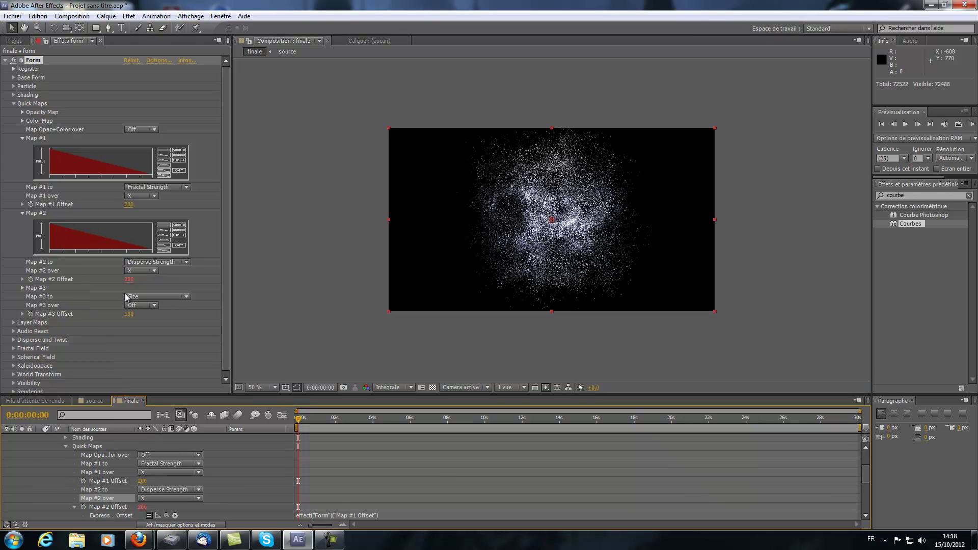
Animate the Map #1 Offset by keyframing its current value at 0 seconds and a value of 0 at 2 seconds
{"action": "left_click", "coordinate": [31, 204]}
{"action": "left_click_drag", "start_coordinate": [298, 425], "coordinate": [334, 424]}
{"action": "left_click", "coordinate": [128, 204]}
{"action": "type", "text": "0"}
{"action": "key", "text": "Return"}
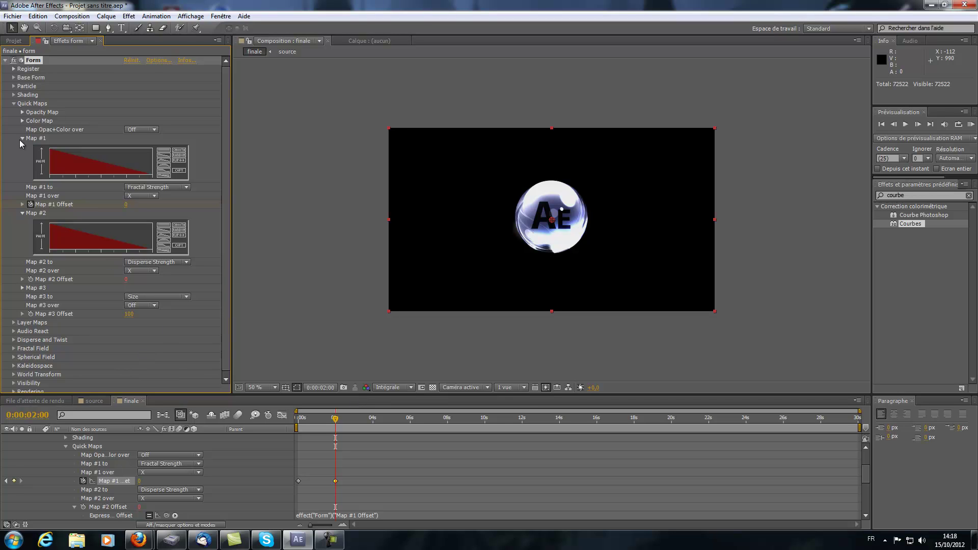
Map Map #3 in the Form effect's Quick Maps to Opacity over X
{"action": "left_click", "coordinate": [21, 288]}
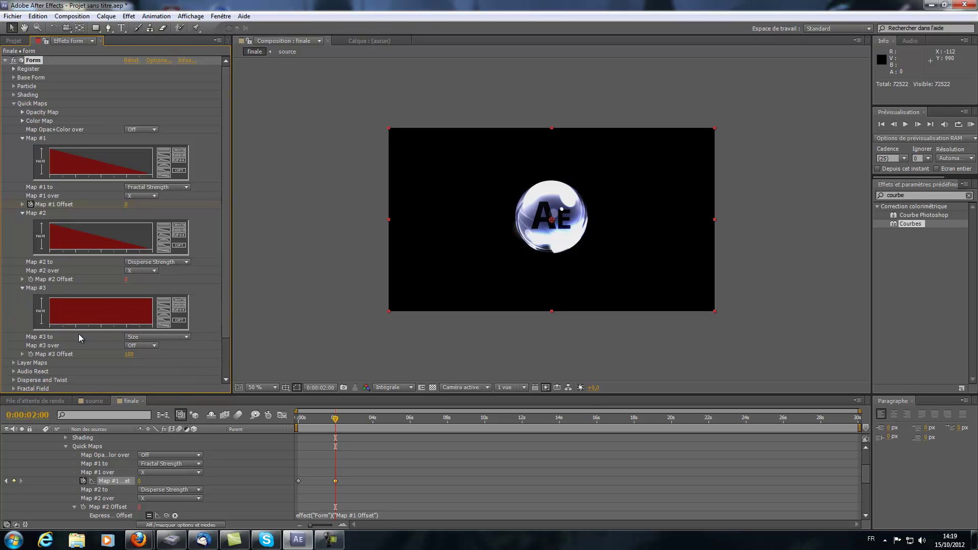
{"action": "left_click", "coordinate": [171, 338]}
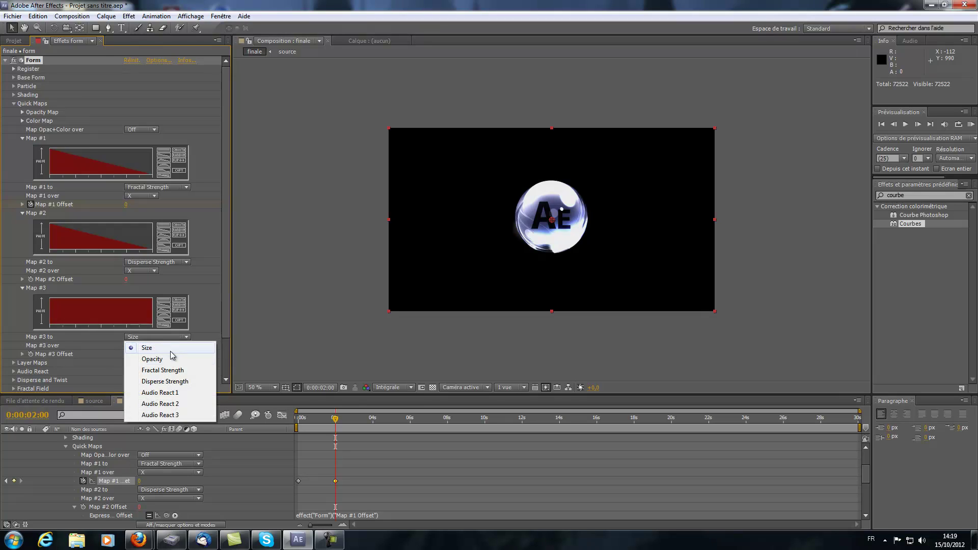
{"action": "left_click", "coordinate": [168, 357]}
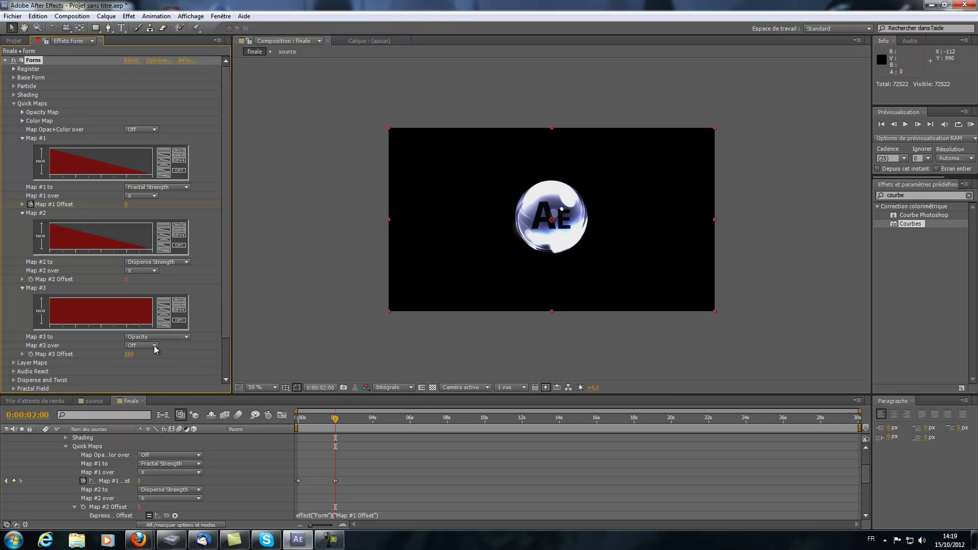
{"action": "left_click", "coordinate": [155, 346]}
{"action": "left_click", "coordinate": [143, 369]}
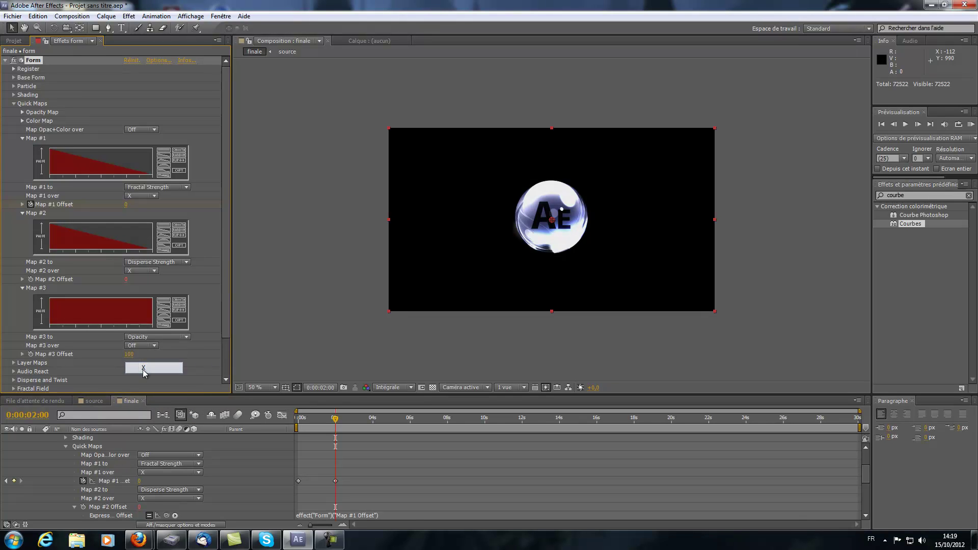
Set the Map #3 Offset to 0 at the start of the timeline and enable keyframing for it
{"action": "left_click", "coordinate": [129, 355]}
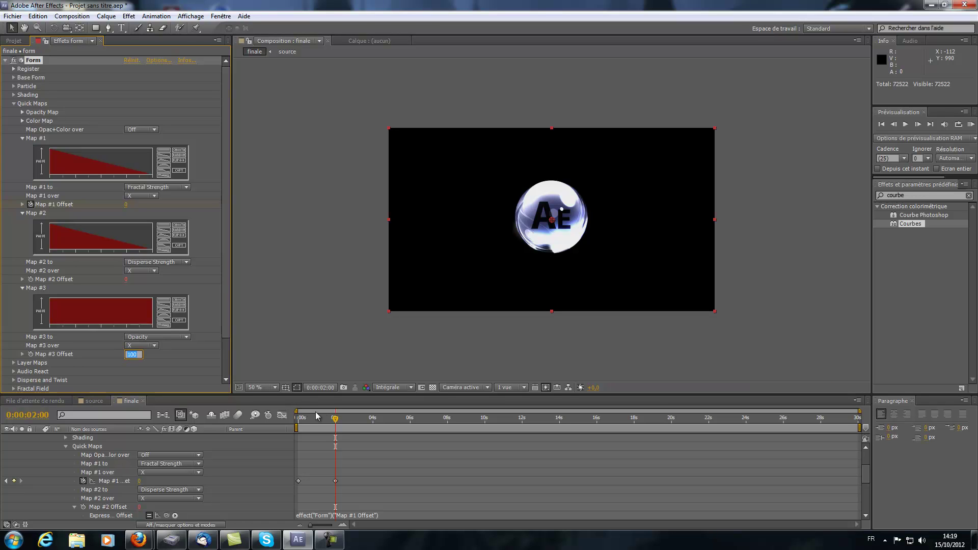
{"action": "left_click_drag", "start_coordinate": [335, 418], "coordinate": [298, 418]}
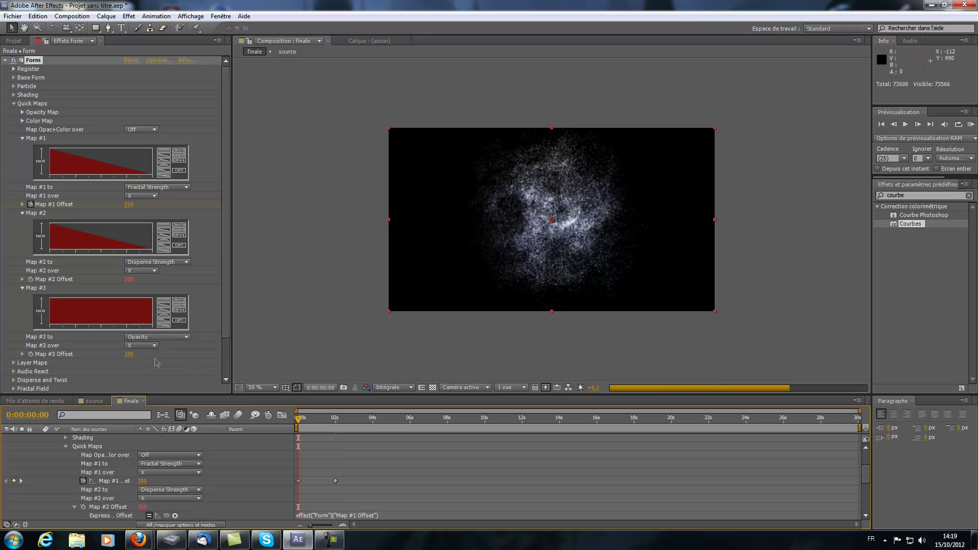
{"action": "left_click", "coordinate": [131, 354]}
{"action": "type", "text": "0"}
{"action": "key", "text": "Return"}
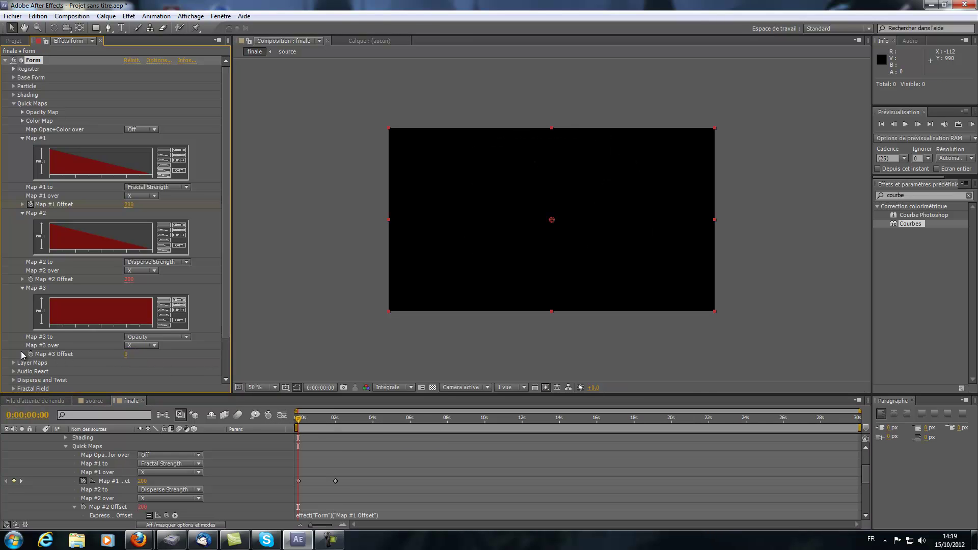
{"action": "left_click", "coordinate": [31, 354]}
Set the Map #3 Offset to 200 at 2 seconds
{"action": "left_click", "coordinate": [302, 422]}
{"action": "left_click", "coordinate": [335, 425]}
{"action": "left_click", "coordinate": [336, 425]}
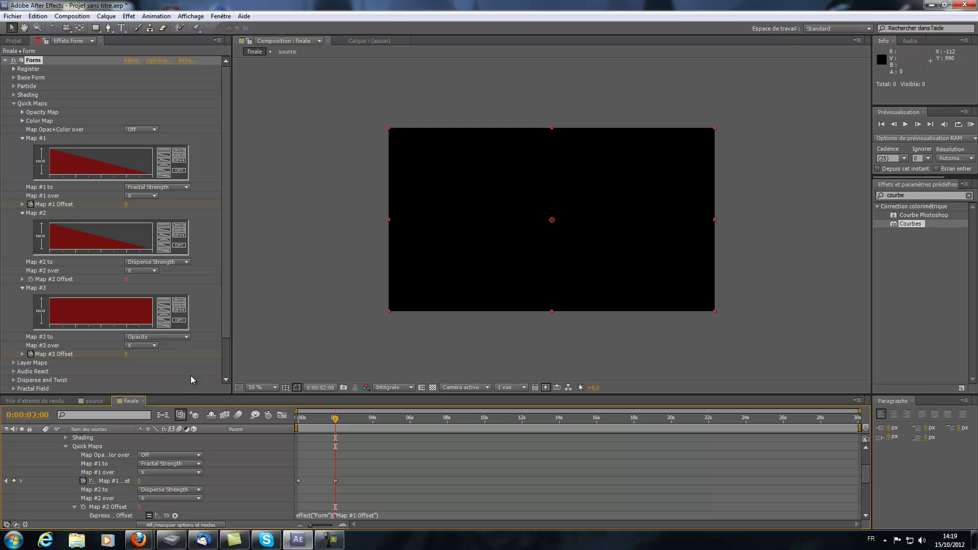
{"action": "left_click", "coordinate": [127, 354]}
{"action": "type", "text": "200"}
{"action": "key", "text": "Return"}
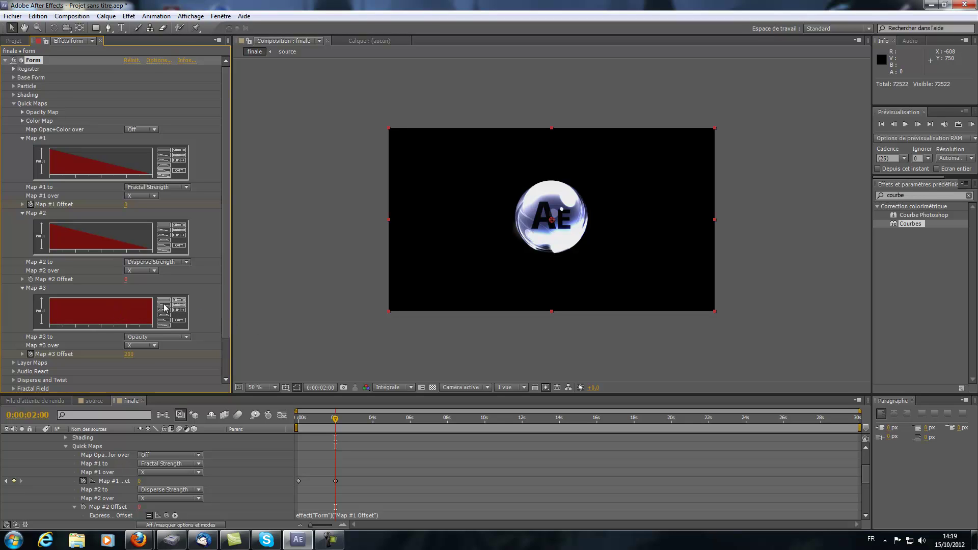
Give Map #3 a descending ramp and flip the Map #1 and Map #2 ramps so they ascend
{"action": "left_click", "coordinate": [165, 307]}
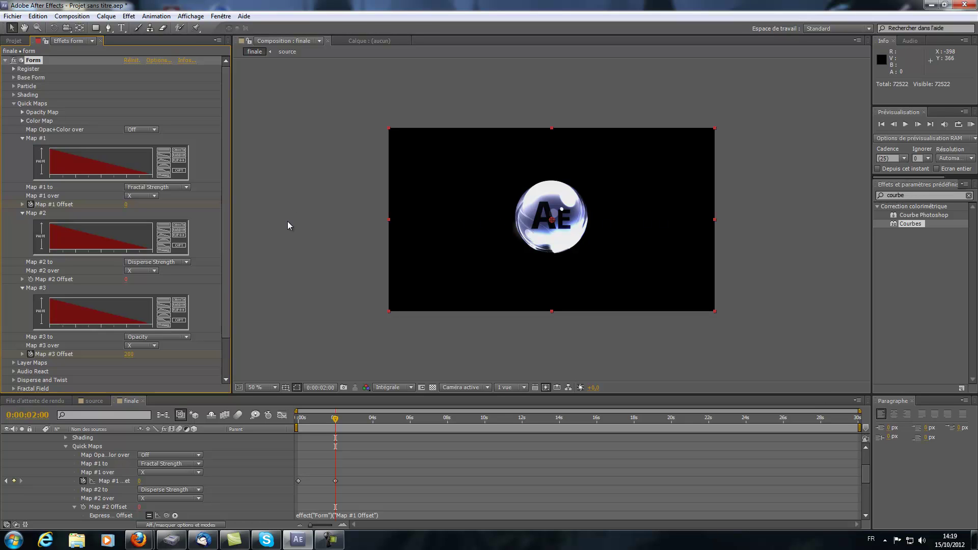
{"action": "left_click", "coordinate": [181, 161]}
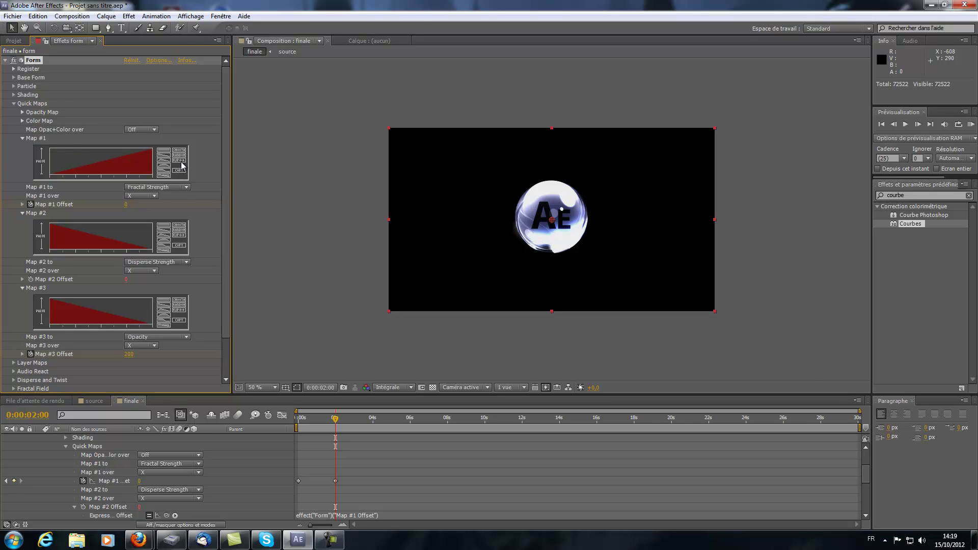
{"action": "left_click", "coordinate": [180, 236]}
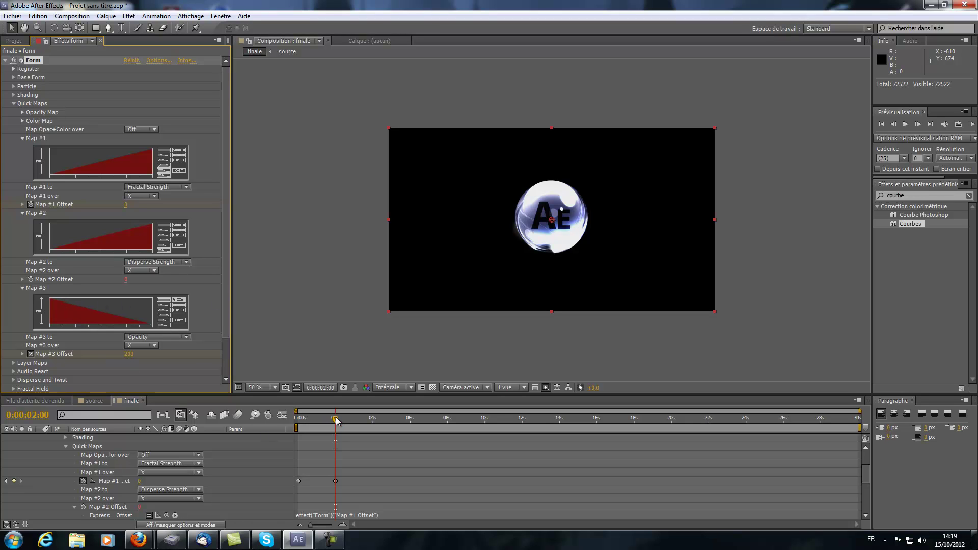
Drive the Map #3 Offset with the expression 200-effect("Form")("Map #2 Offset")
{"action": "left_click_drag", "start_coordinate": [336, 420], "coordinate": [298, 423]}
{"action": "scroll", "coordinate": [138, 484], "scroll_direction": "down", "scroll_amount": 3}
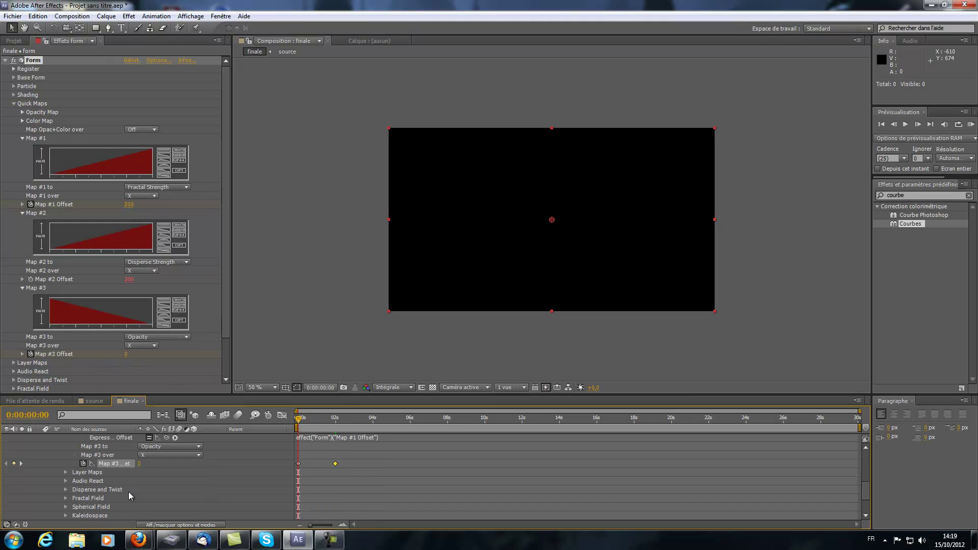
{"action": "left_click", "coordinate": [84, 465], "text": "alt"}
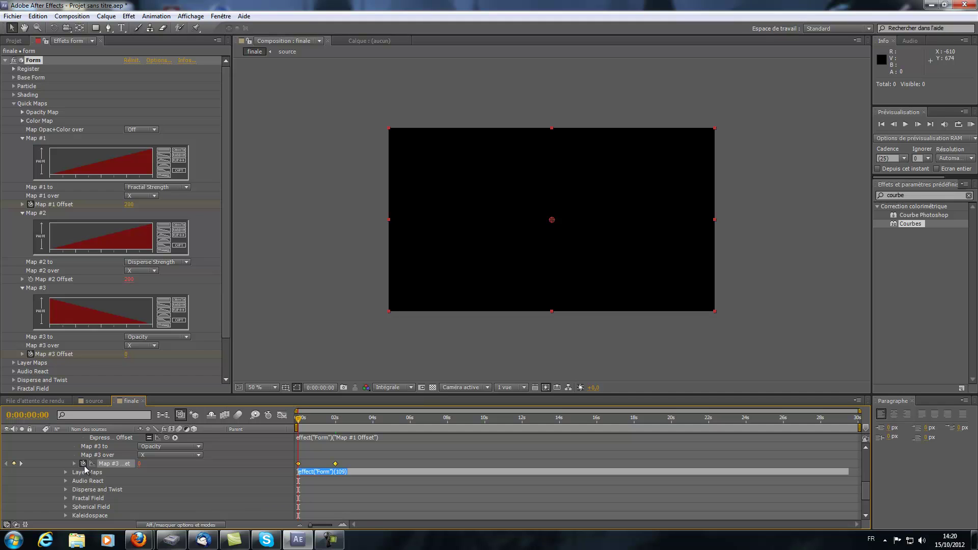
{"action": "left_click_drag", "start_coordinate": [174, 488], "coordinate": [65, 279]}
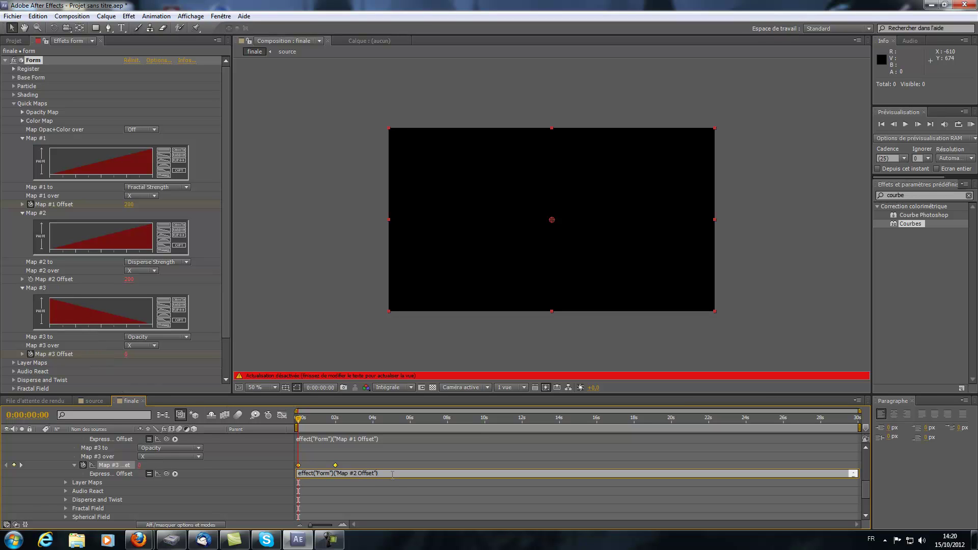
{"action": "key", "text": "Home"}
{"action": "type", "text": "200-"}
{"action": "left_click", "coordinate": [443, 460]}
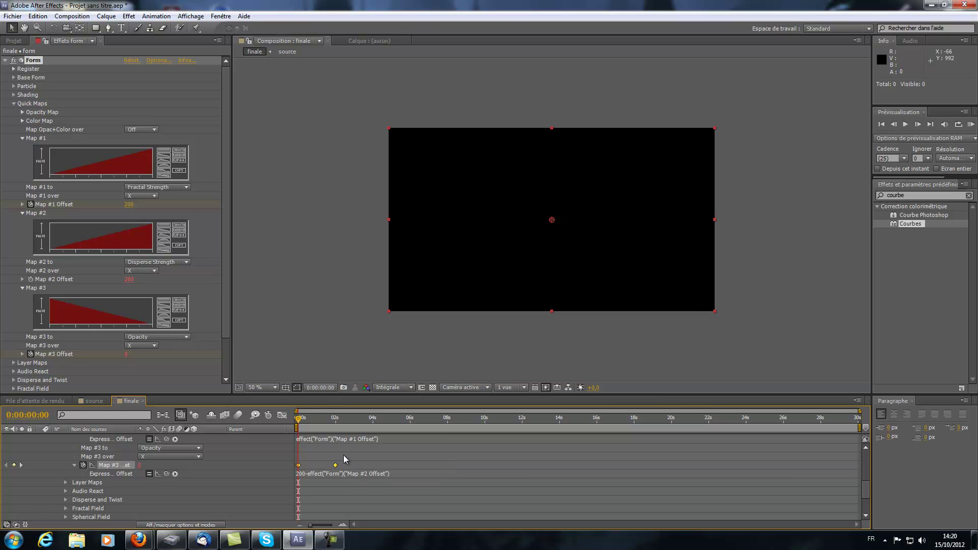
Play a RAM preview of the first two seconds of the particle animation and collapse the form layer's properties
{"action": "key", "text": "KP_0"}
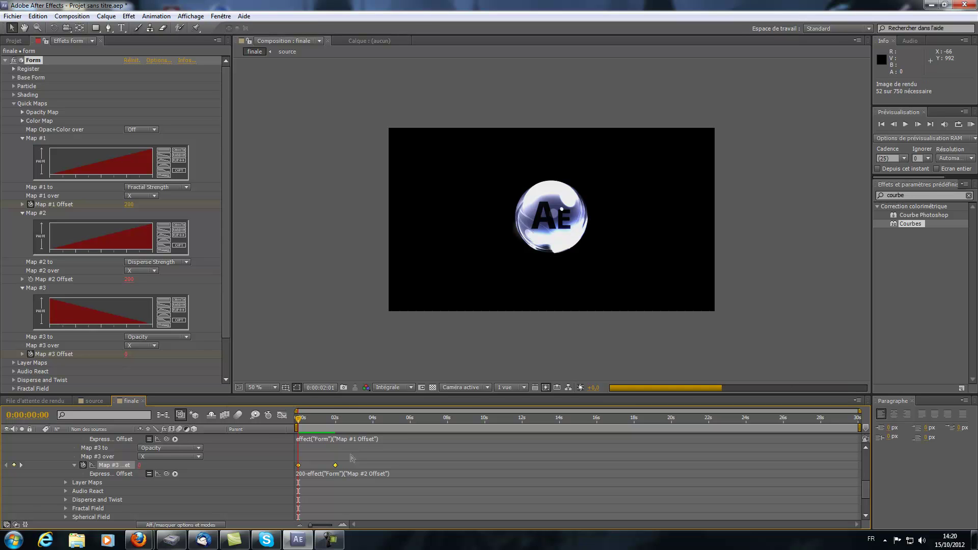
{"action": "key", "text": "space"}
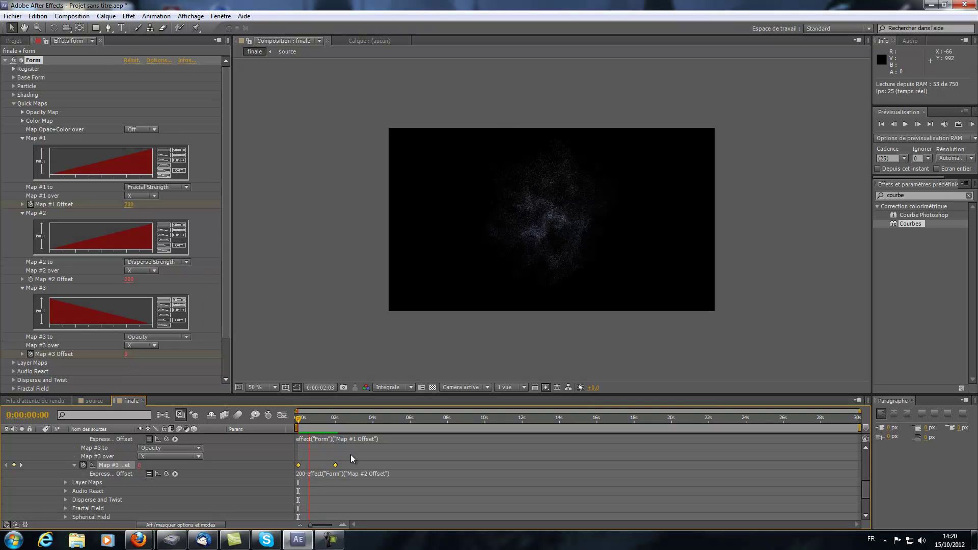
{"action": "key", "text": "space"}
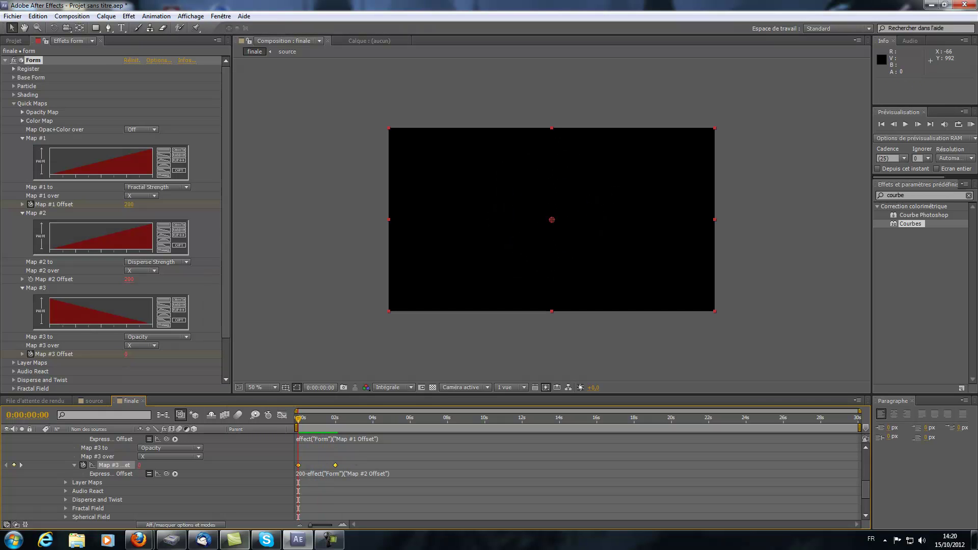
{"action": "scroll", "coordinate": [73, 452], "scroll_direction": "up", "scroll_amount": 10}
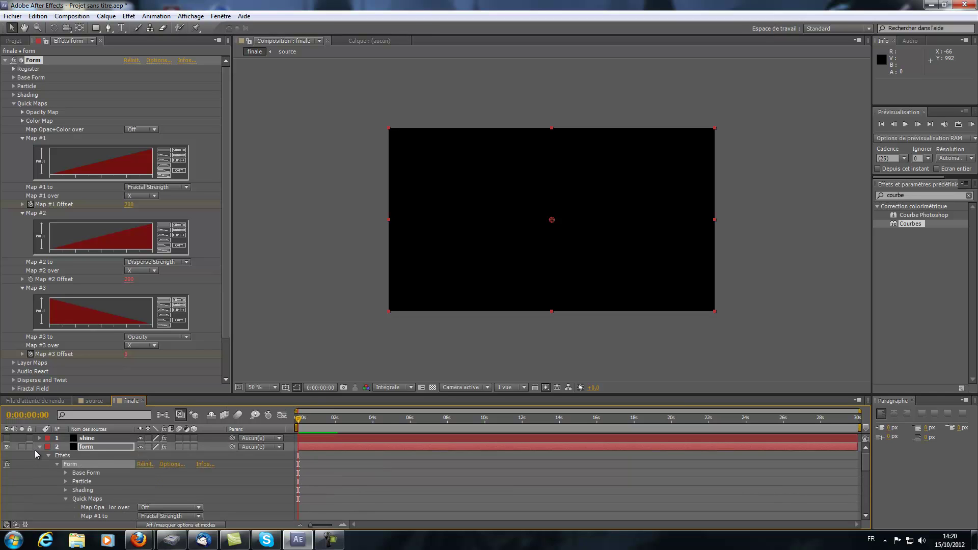
{"action": "left_click", "coordinate": [39, 447]}
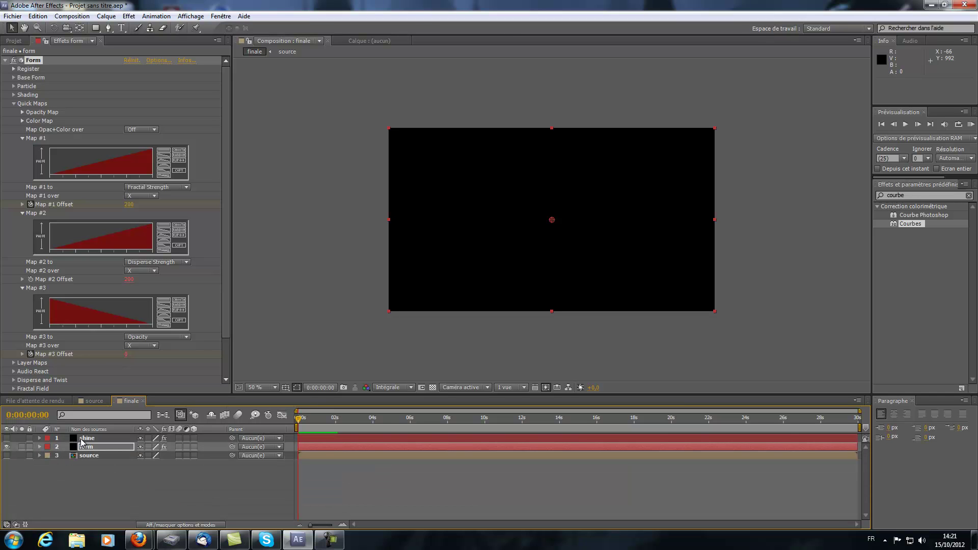
Add a two-node camera with the 35 mm preset to the finale composition
{"action": "right_click", "coordinate": [157, 491]}
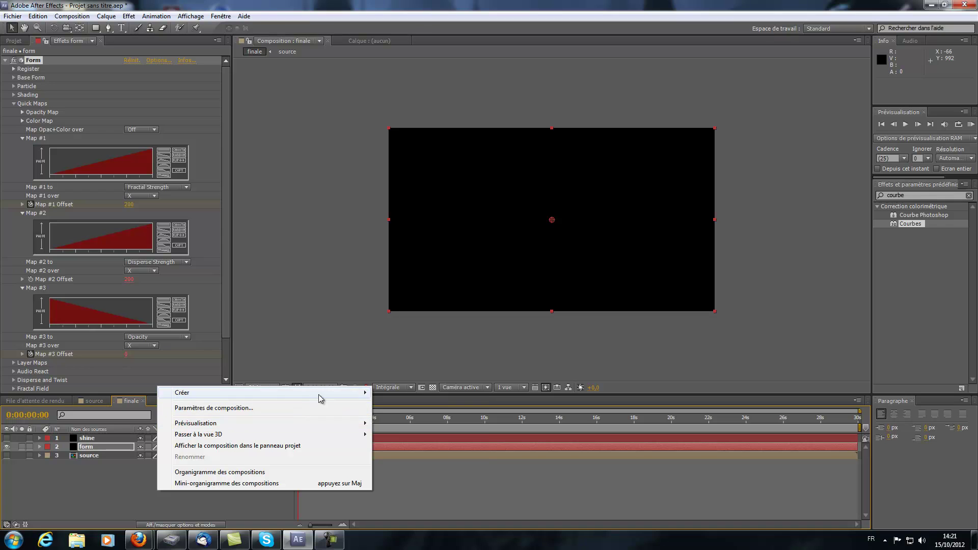
{"action": "mouse_move", "coordinate": [319, 394]}
{"action": "left_click", "coordinate": [400, 441]}
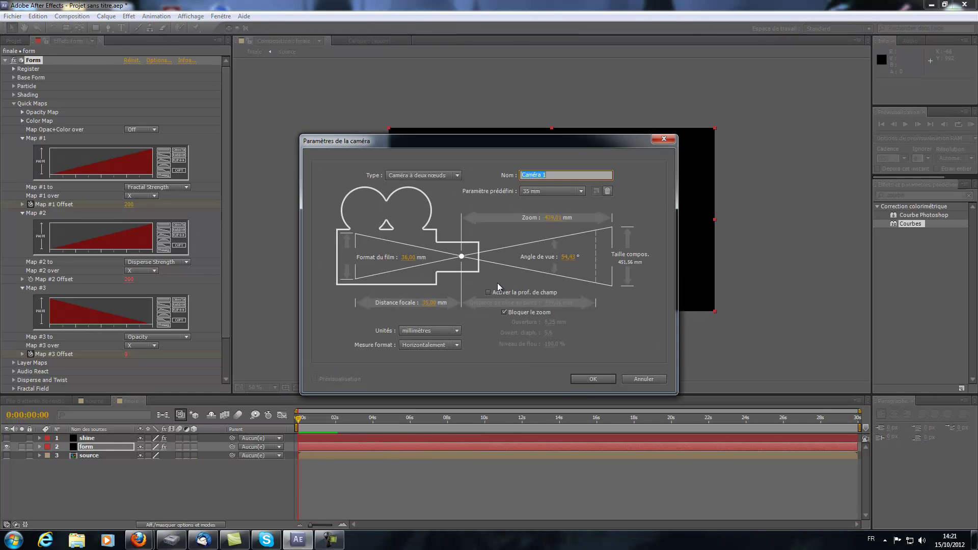
{"action": "left_click", "coordinate": [591, 380]}
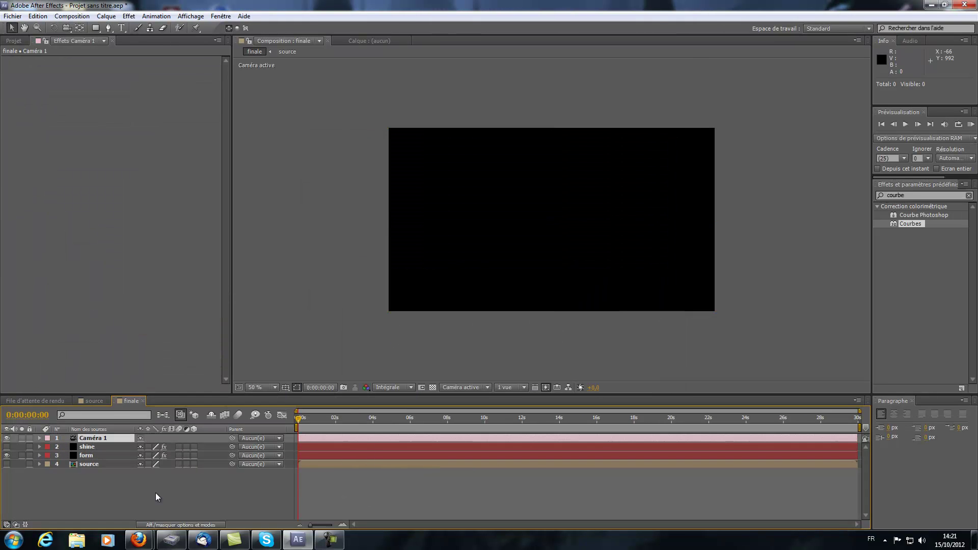
Create a null object, hide it, make it a 3D layer and parent the camera to it
{"action": "right_click", "coordinate": [157, 494]}
{"action": "mouse_move", "coordinate": [344, 395]}
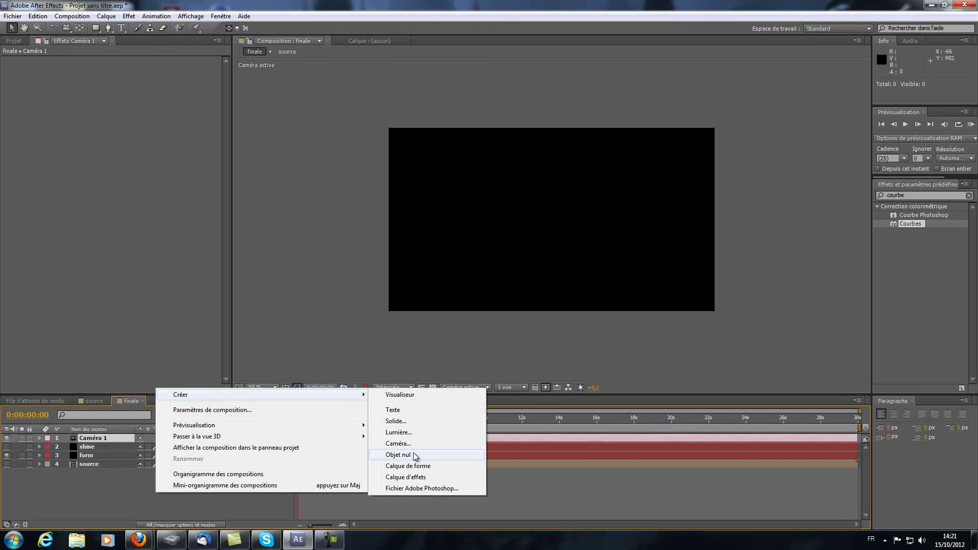
{"action": "left_click", "coordinate": [402, 456]}
{"action": "left_click", "coordinate": [6, 439]}
{"action": "left_click", "coordinate": [194, 438]}
{"action": "left_click_drag", "start_coordinate": [232, 448], "coordinate": [91, 441]}
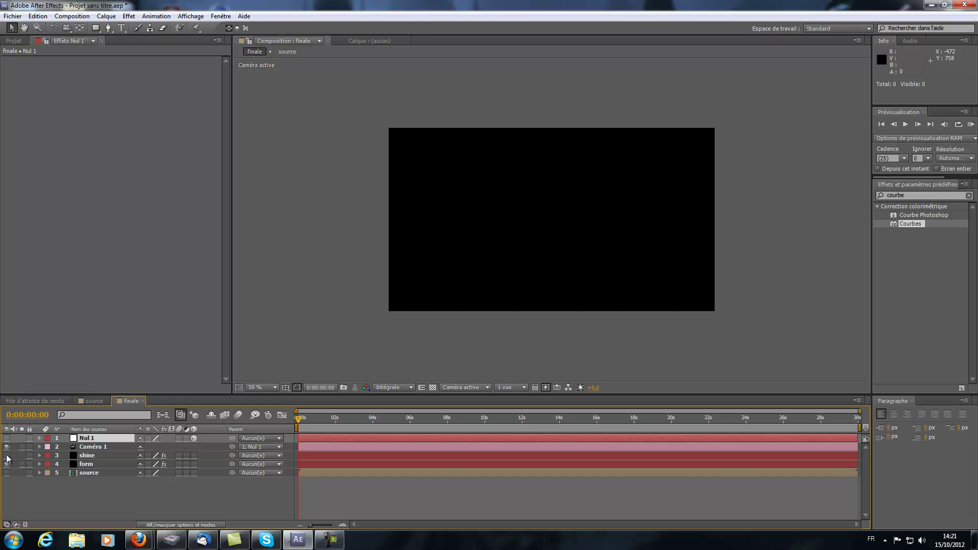
Turn on the shine layer's visibility and expand its Shine effect settings, with the time past 1 second
{"action": "left_click", "coordinate": [320, 419]}
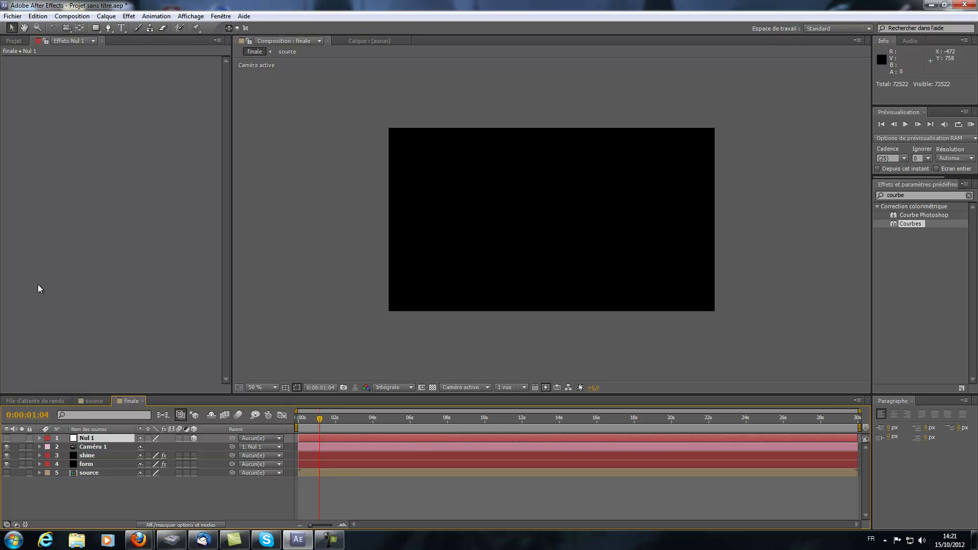
{"action": "left_click", "coordinate": [84, 465]}
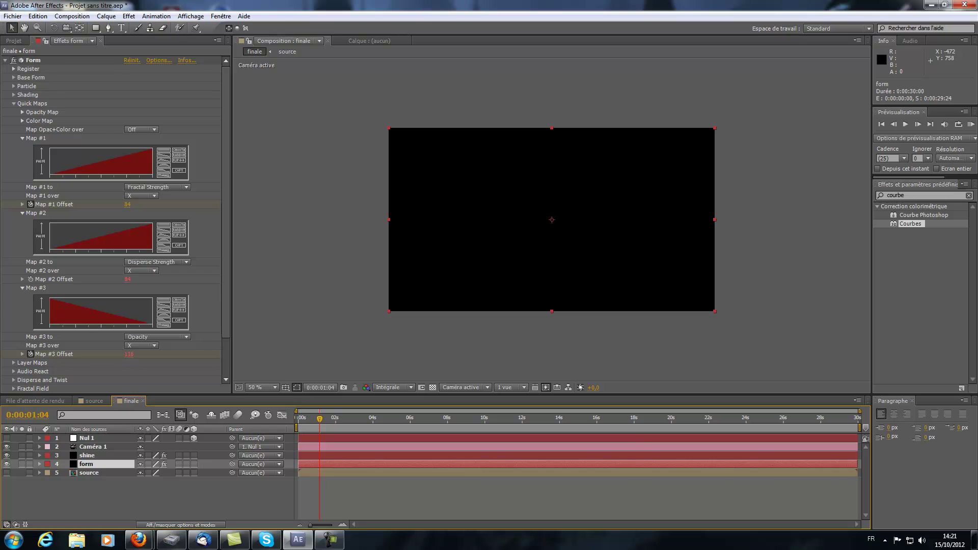
{"action": "left_click", "coordinate": [86, 456]}
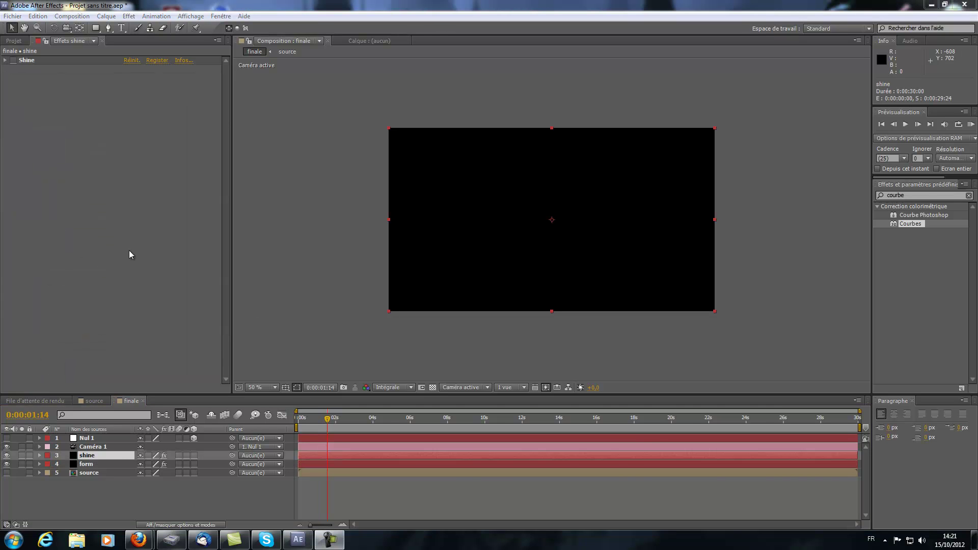
{"action": "left_click", "coordinate": [5, 60]}
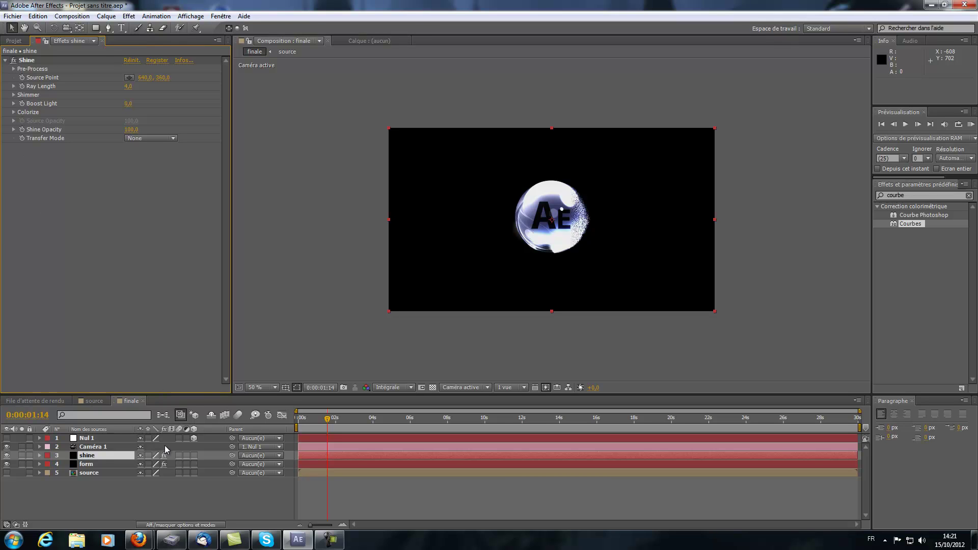
Duplicate the form layer and place the copy directly above the shine layer
{"action": "left_click", "coordinate": [80, 464]}
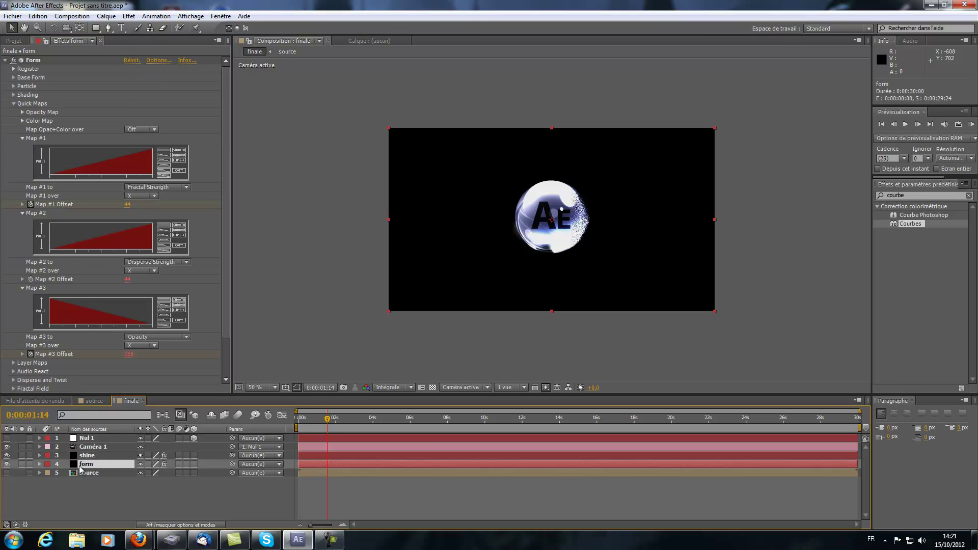
{"action": "key", "text": "ctrl+d"}
{"action": "left_click_drag", "start_coordinate": [80, 466], "coordinate": [90, 456]}
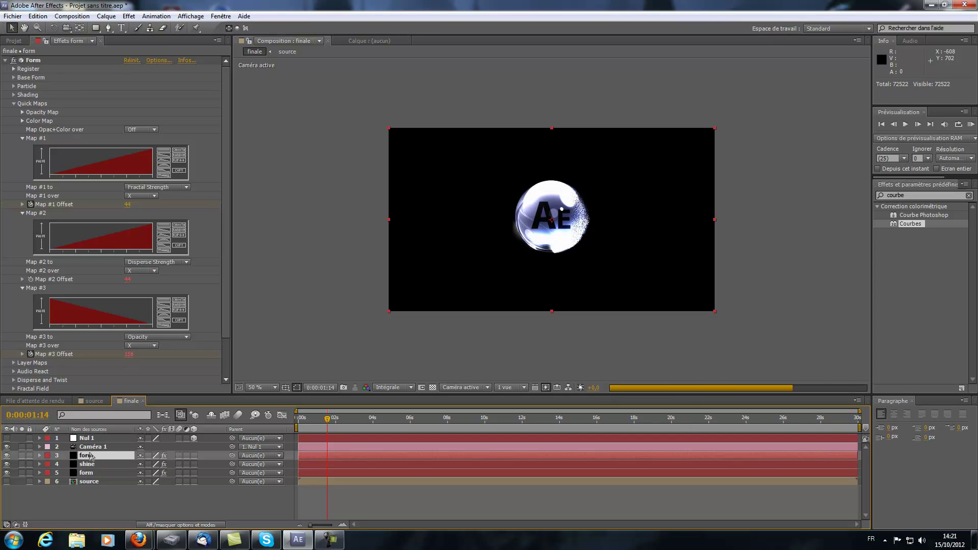
Raise the Boost Light of the shine layer's Shine effect to about 6
{"action": "left_click", "coordinate": [95, 464]}
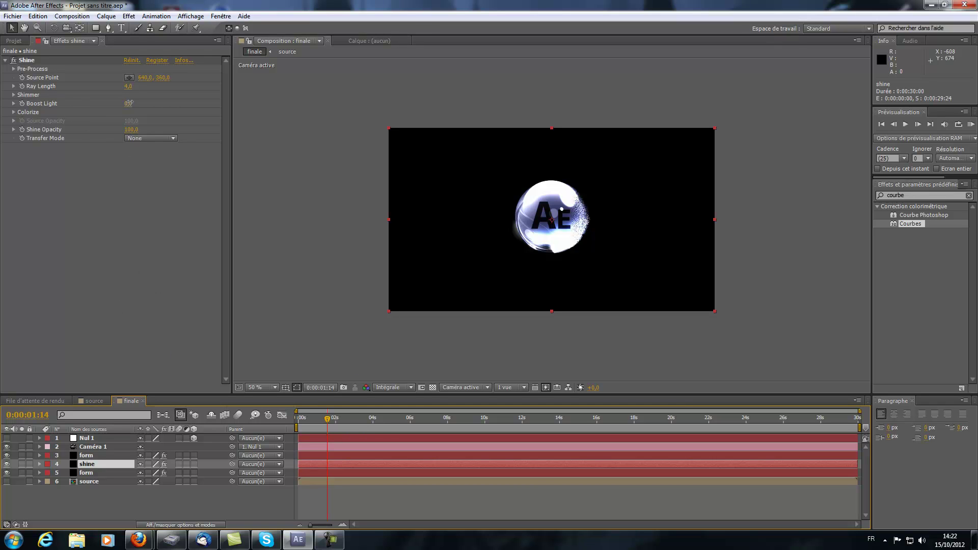
{"action": "left_click_drag", "start_coordinate": [127, 103], "coordinate": [140, 103]}
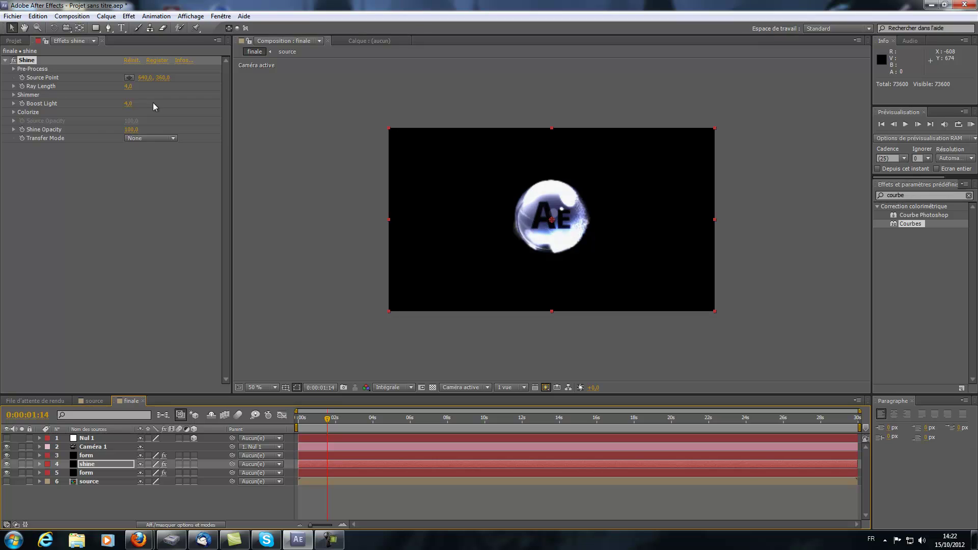
{"action": "left_click_drag", "start_coordinate": [127, 103], "coordinate": [145, 107]}
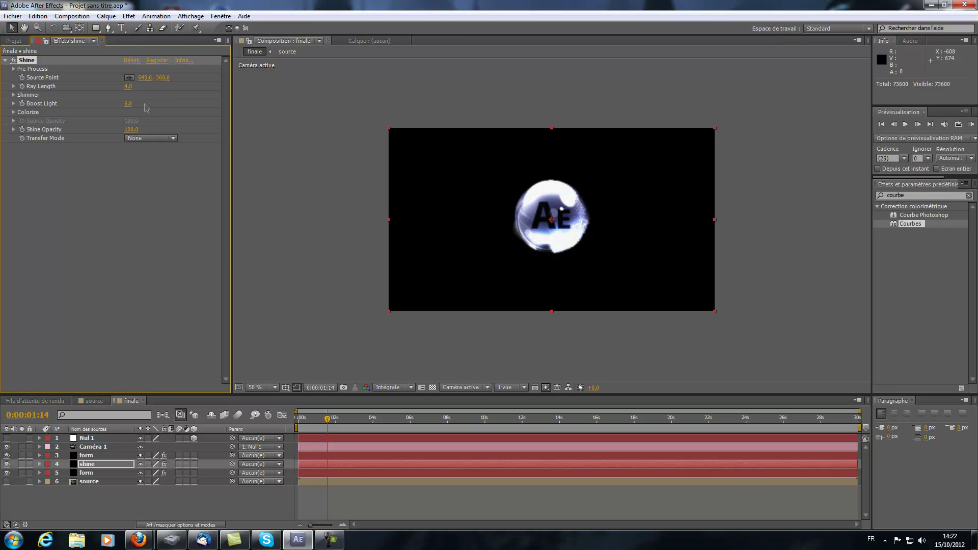
Delete the shine layer from the finale composition
{"action": "left_click", "coordinate": [88, 465]}
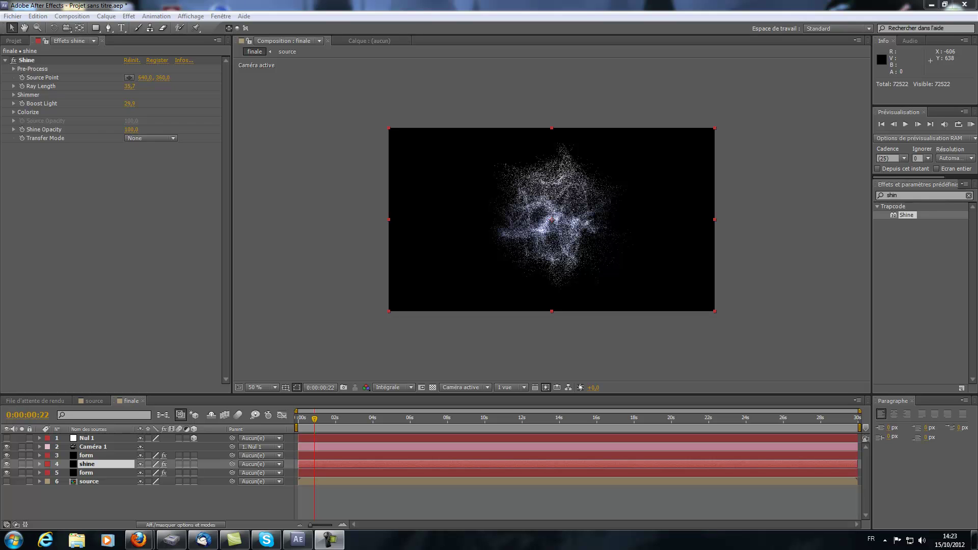
{"action": "double_click", "coordinate": [87, 464]}
{"action": "left_click", "coordinate": [100, 465]}
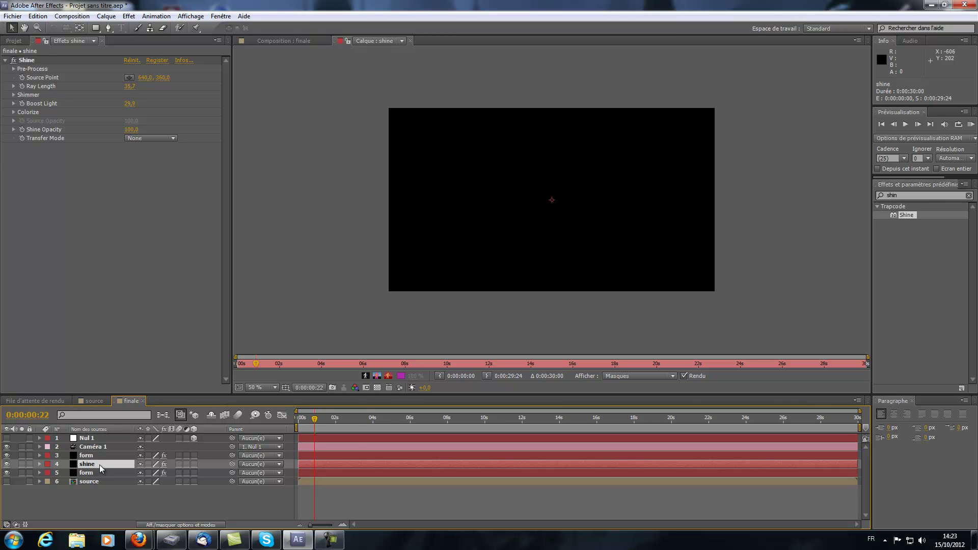
{"action": "key", "text": "Delete"}
Create an adjustment layer and place it between the two form layers
{"action": "right_click", "coordinate": [142, 506]}
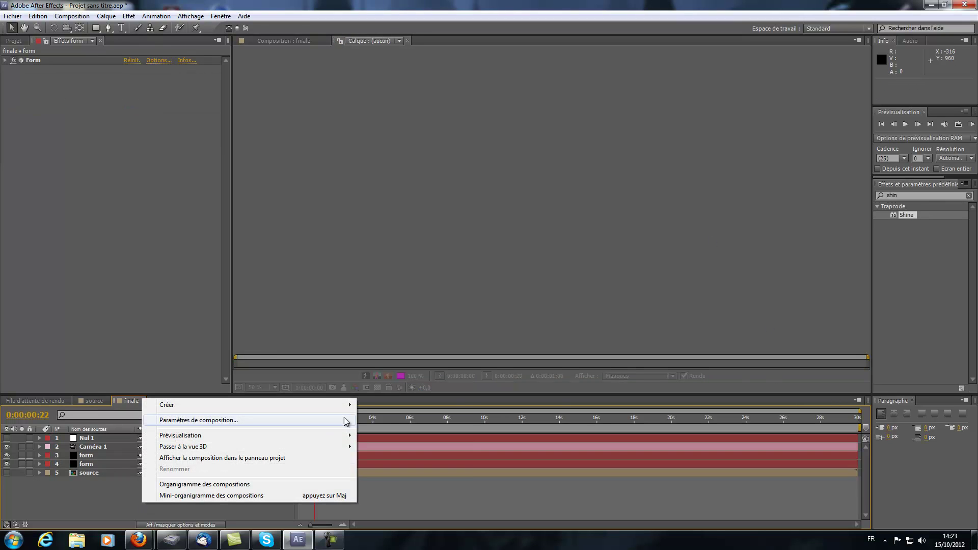
{"action": "mouse_move", "coordinate": [344, 406]}
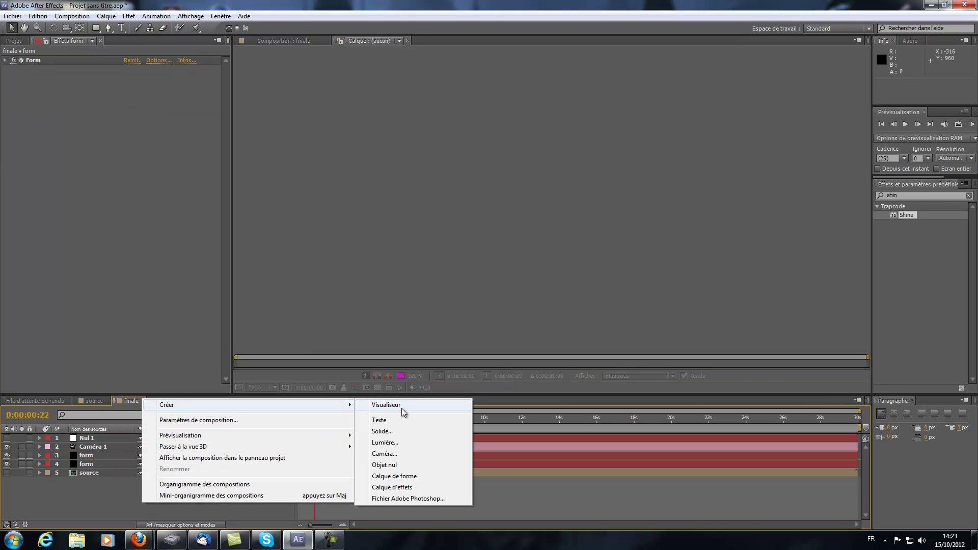
{"action": "left_click", "coordinate": [405, 488]}
{"action": "left_click_drag", "start_coordinate": [92, 442], "coordinate": [97, 468]}
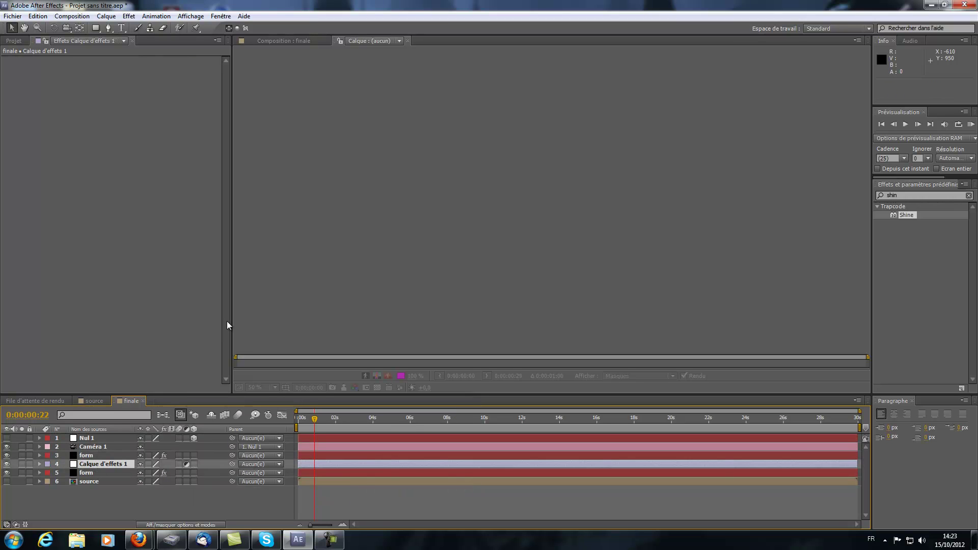
Return to the finale composition view and apply Trapcode Shine to the adjustment layer
{"action": "left_click", "coordinate": [14, 41]}
{"action": "left_click", "coordinate": [284, 41]}
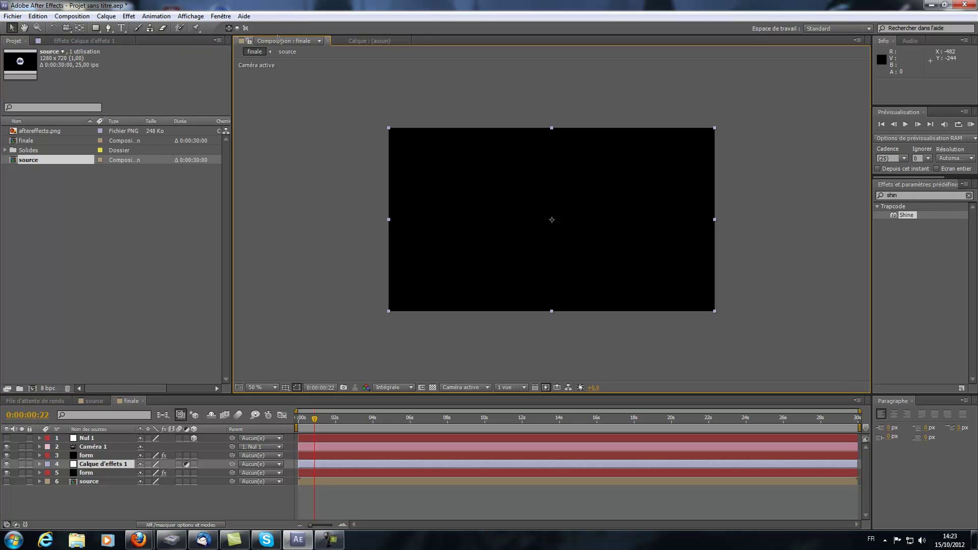
{"action": "left_click_drag", "start_coordinate": [910, 215], "coordinate": [403, 427]}
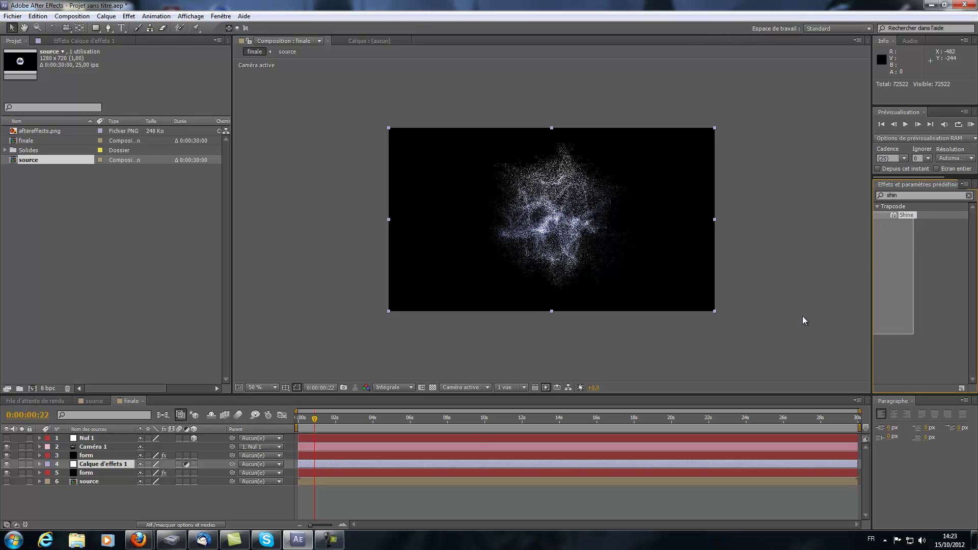
{"action": "left_click_drag", "start_coordinate": [904, 218], "coordinate": [78, 465]}
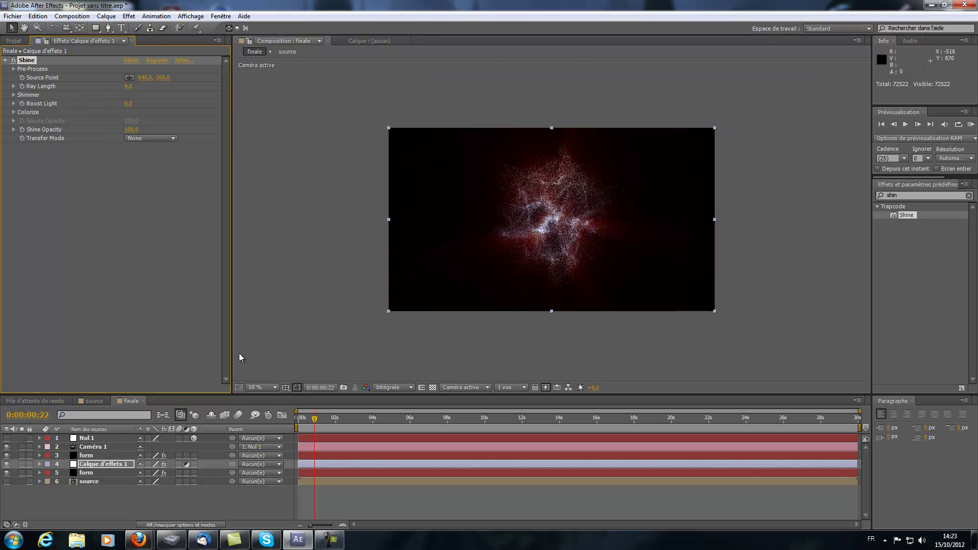
Raise Shine's Boost Light to about 5.6 on the adjustment layer and start keyframing it at 0 seconds
{"action": "left_click_drag", "start_coordinate": [128, 105], "coordinate": [158, 105]}
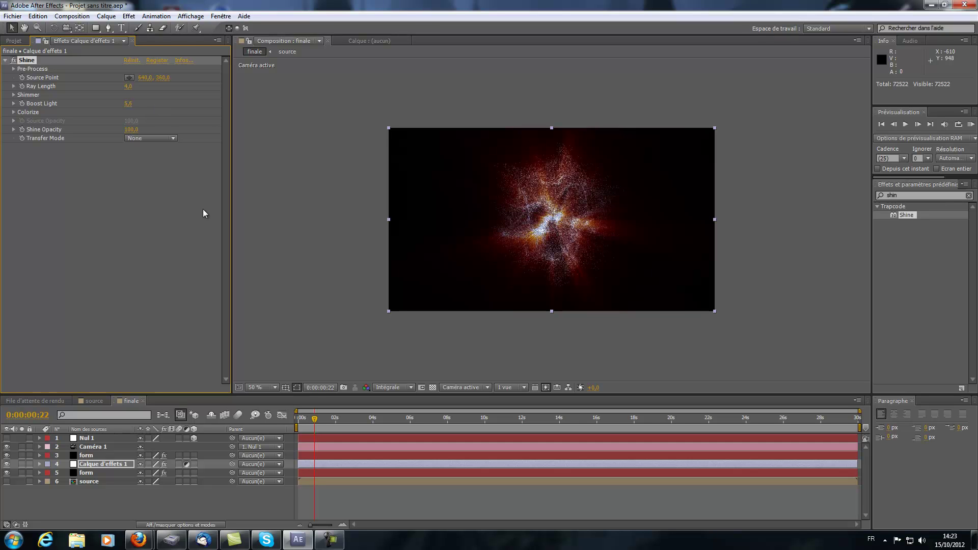
{"action": "left_click_drag", "start_coordinate": [315, 421], "coordinate": [296, 425]}
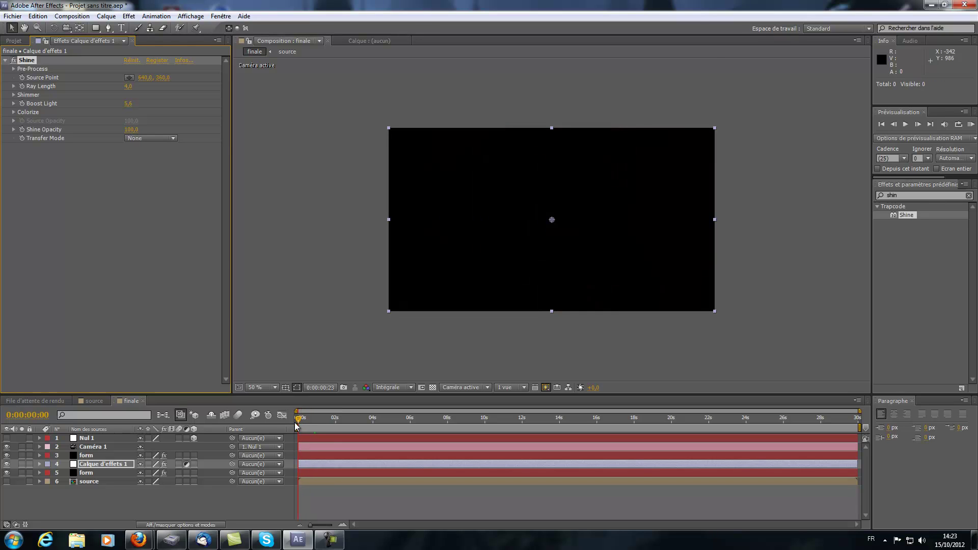
{"action": "left_click", "coordinate": [22, 104]}
Set Shine's Boost Light and Ray Length keyframes to 0 at 2 seconds and play a RAM preview of the reveal
{"action": "left_click_drag", "start_coordinate": [299, 421], "coordinate": [337, 425]}
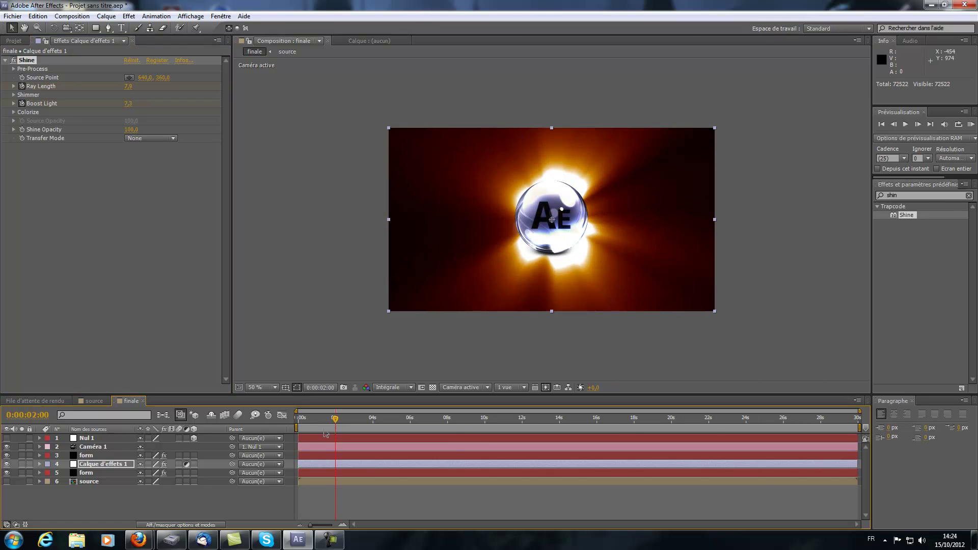
{"action": "left_click", "coordinate": [129, 104]}
{"action": "type", "text": "0"}
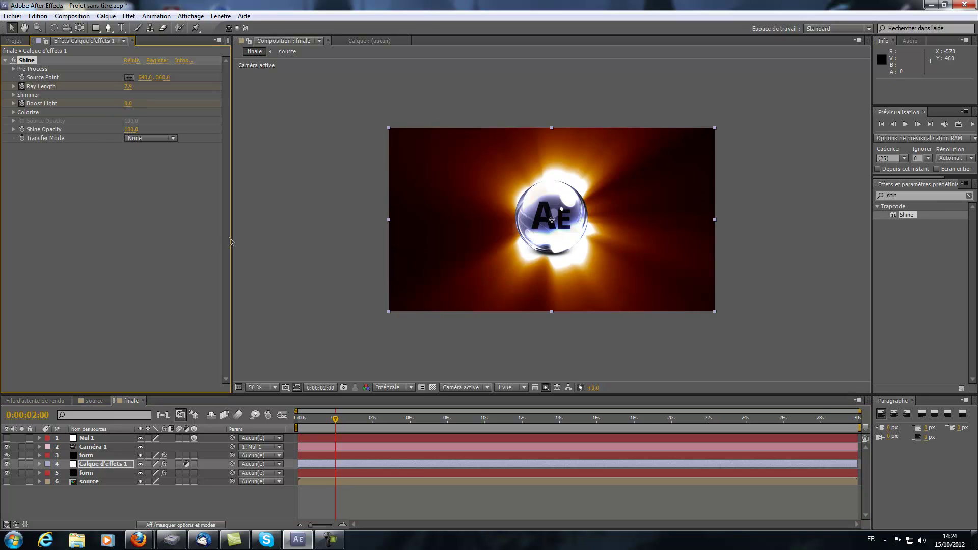
{"action": "key", "text": "Return"}
{"action": "type", "text": "0"}
{"action": "key", "text": "Return"}
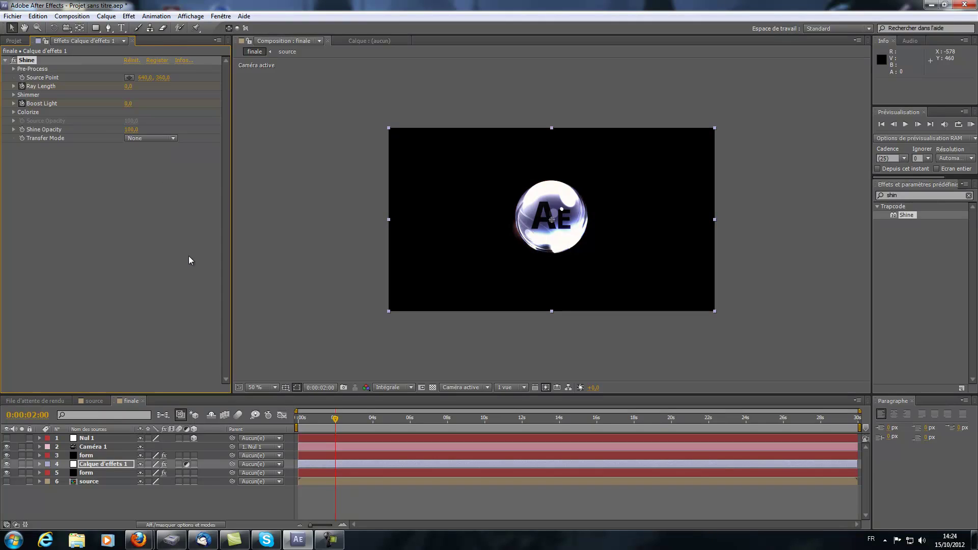
{"action": "key", "text": "KP_0"}
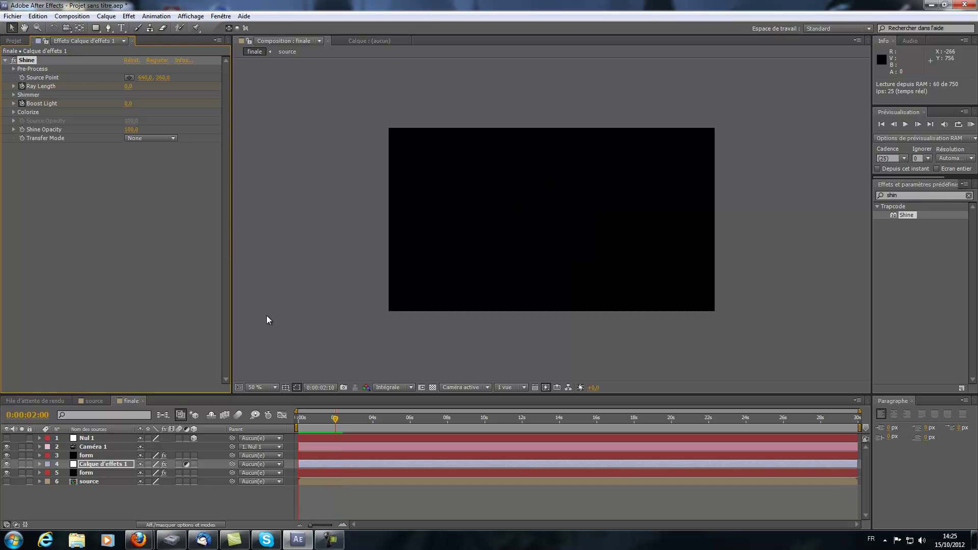
{"action": "key", "text": "space"}
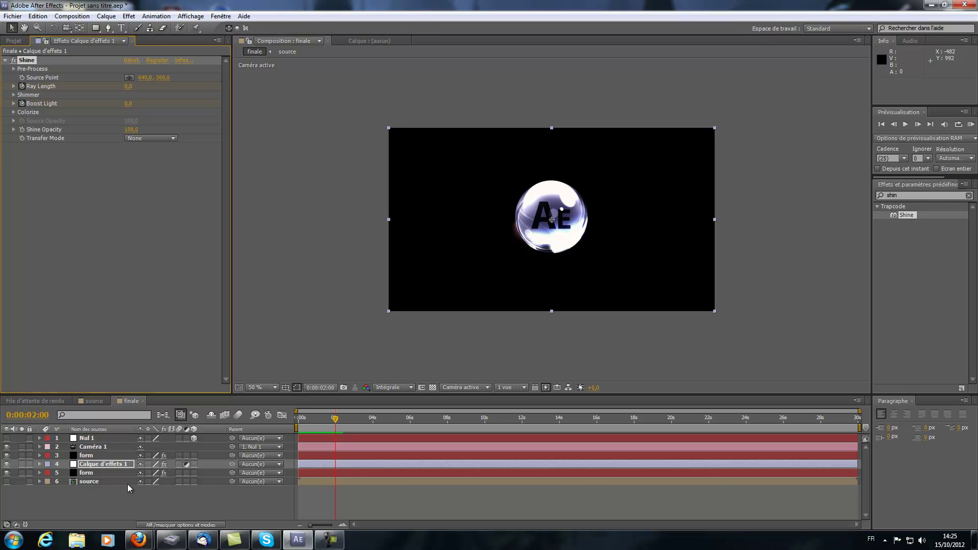
Keyframe the null's Y rotation from -60° at 0 seconds to 0° at 2 seconds and start a RAM preview
{"action": "left_click", "coordinate": [88, 438]}
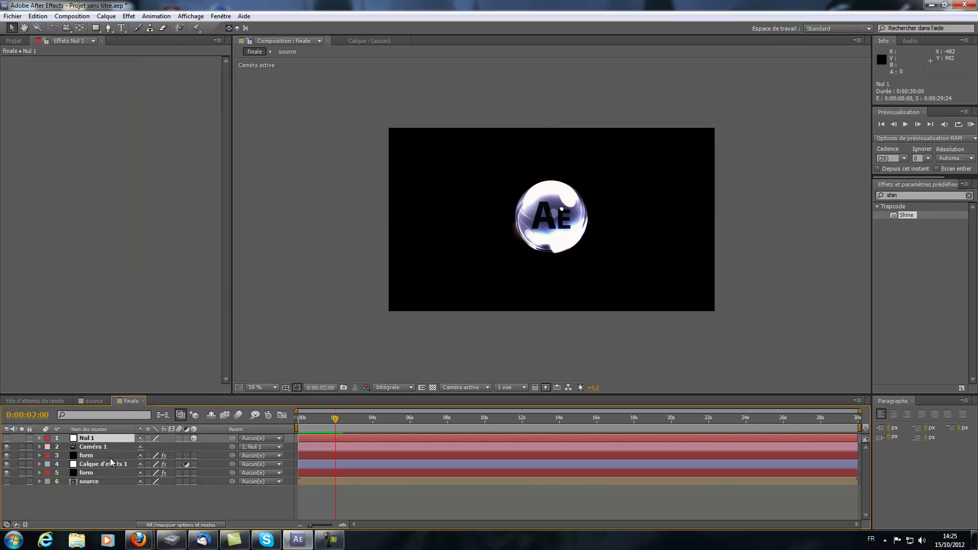
{"action": "key", "text": "r"}
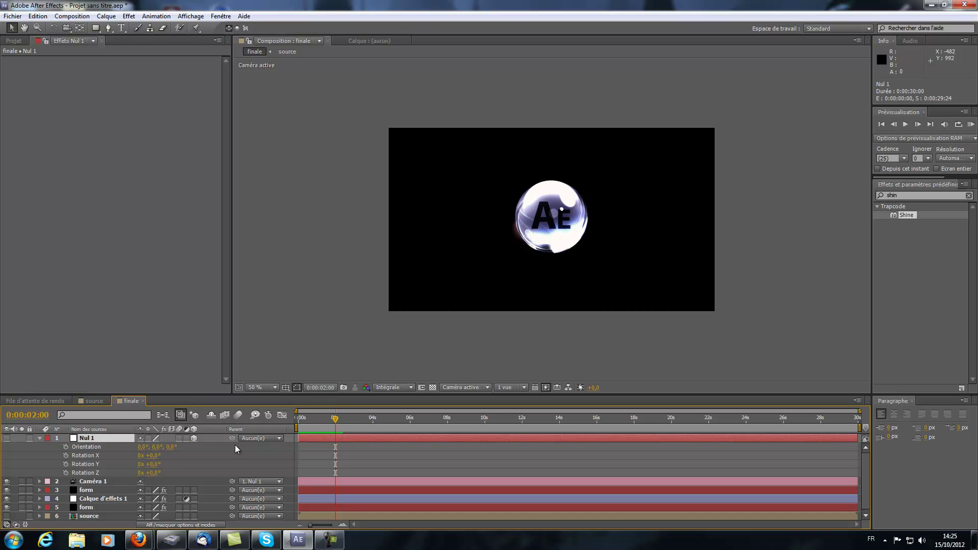
{"action": "left_click", "coordinate": [66, 464]}
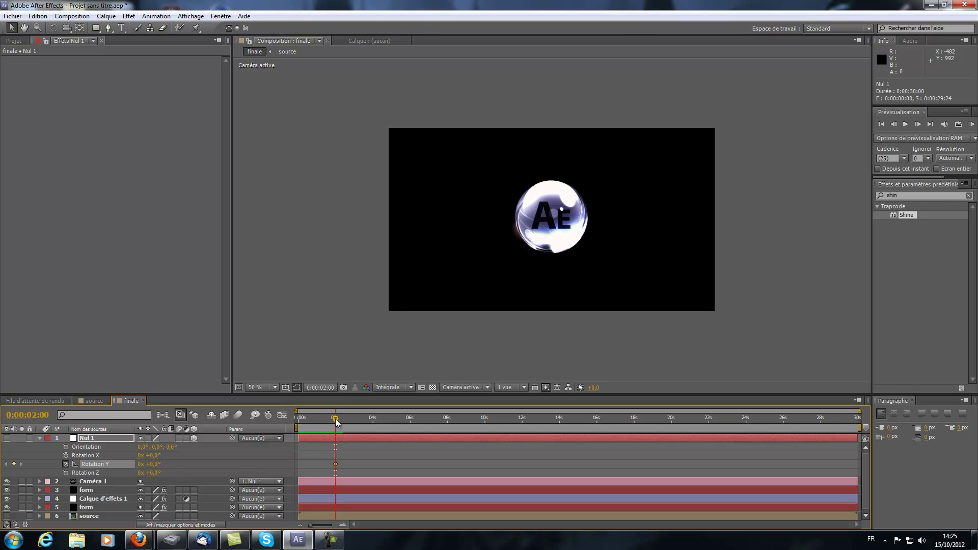
{"action": "left_click_drag", "start_coordinate": [335, 421], "coordinate": [298, 421]}
{"action": "left_click", "coordinate": [155, 465]}
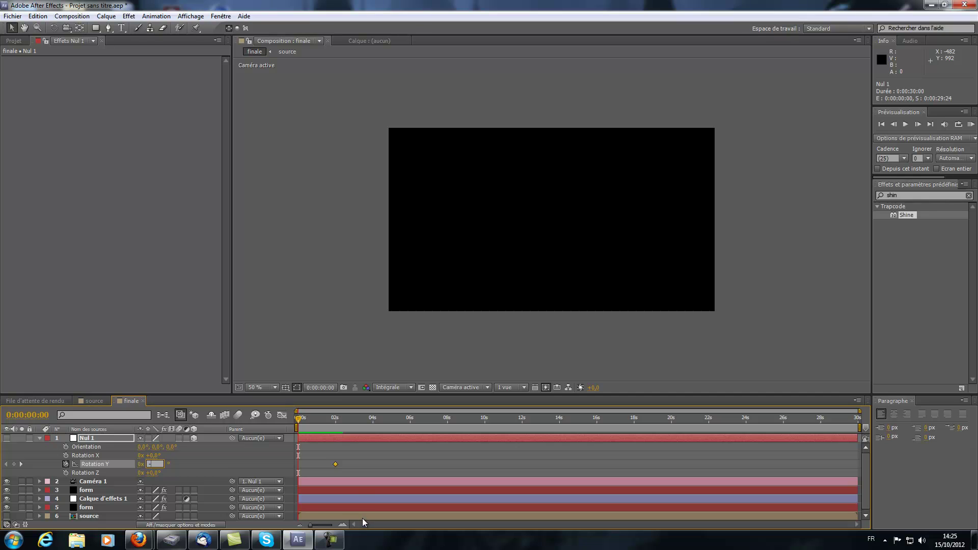
{"action": "key", "text": "Return"}
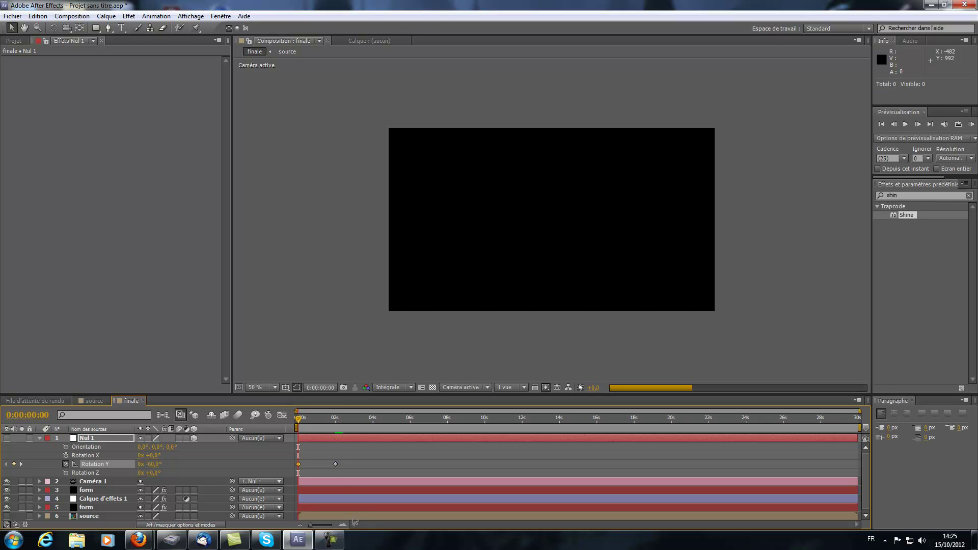
{"action": "key", "text": "KP_0"}
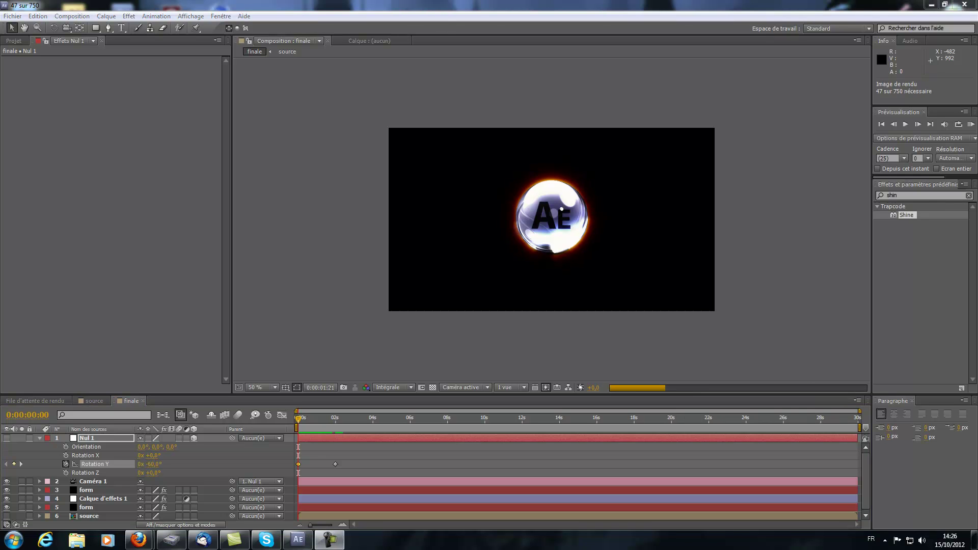
Play back the RAM preview of the rotating reveal, stop it, and collapse the null layer's properties
{"action": "left_click", "coordinate": [483, 358]}
{"action": "key", "text": "KP_0"}
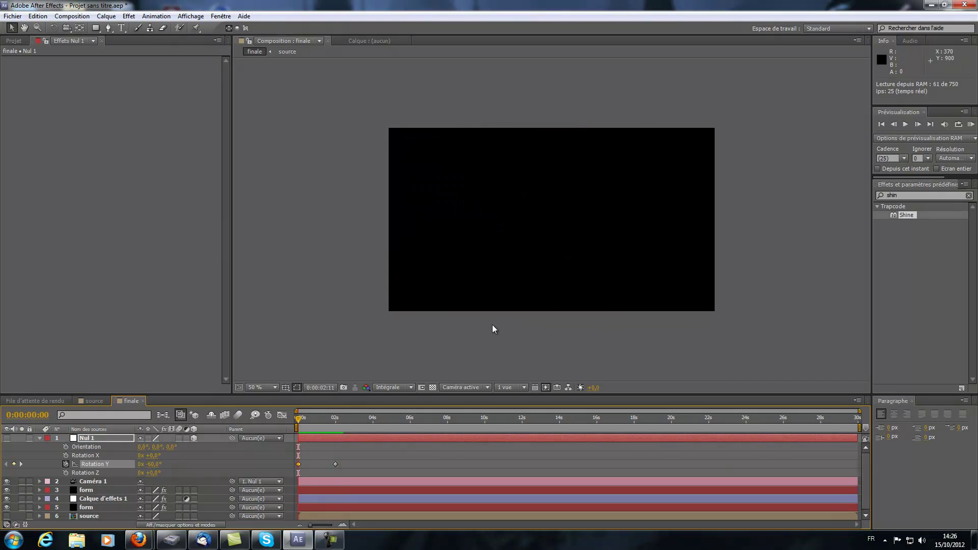
{"action": "left_click", "coordinate": [293, 256]}
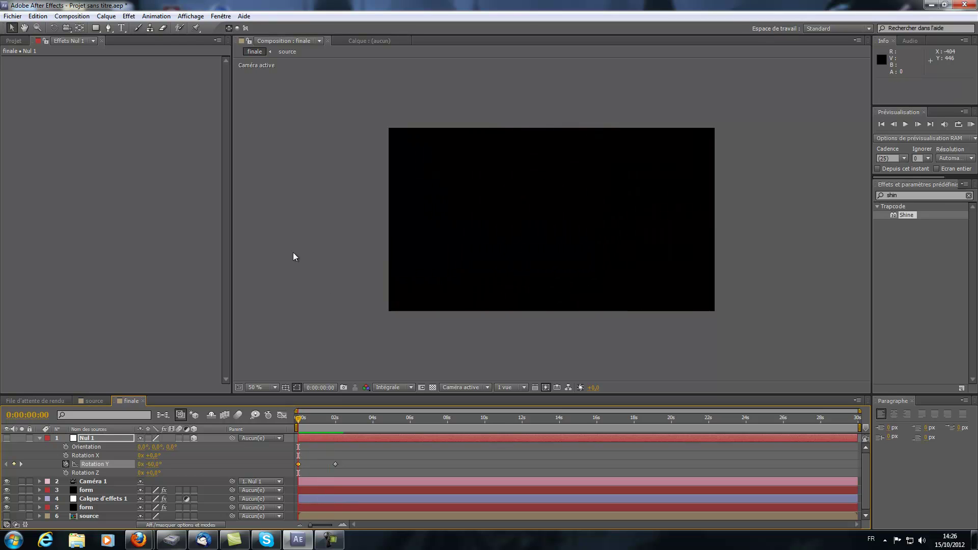
{"action": "left_click", "coordinate": [38, 439]}
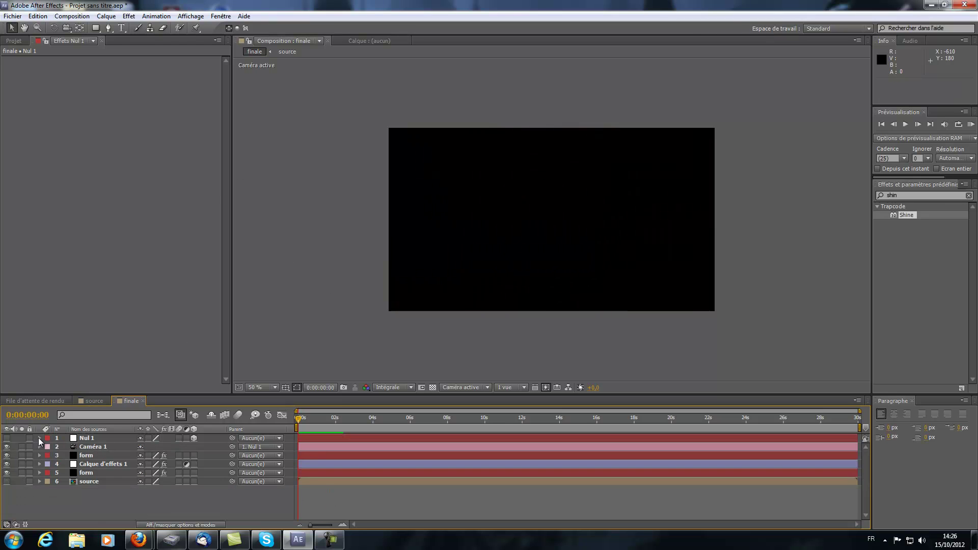
End the finale composition's work area at 0:00:04:02
{"action": "left_click", "coordinate": [72, 16]}
{"action": "left_click", "coordinate": [345, 412]}
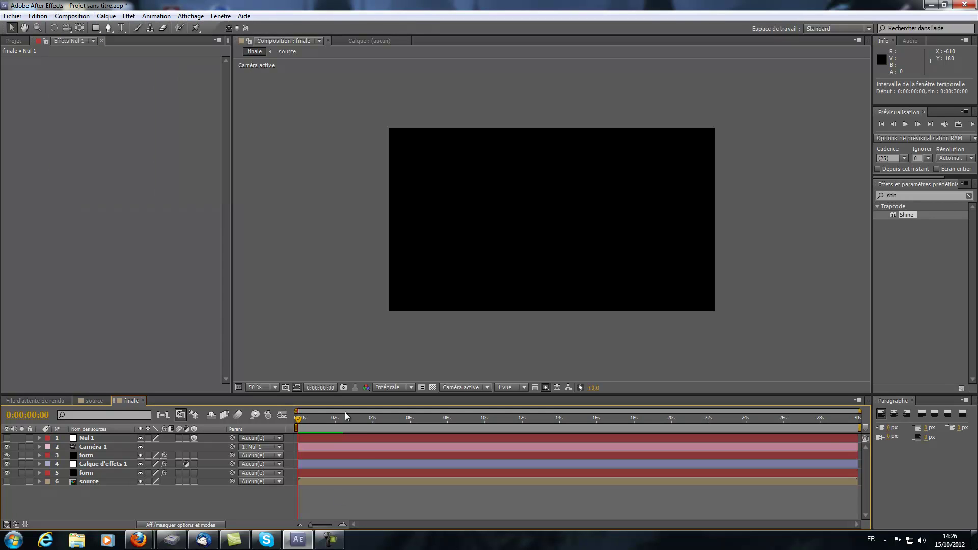
{"action": "left_click_drag", "start_coordinate": [343, 417], "coordinate": [374, 426]}
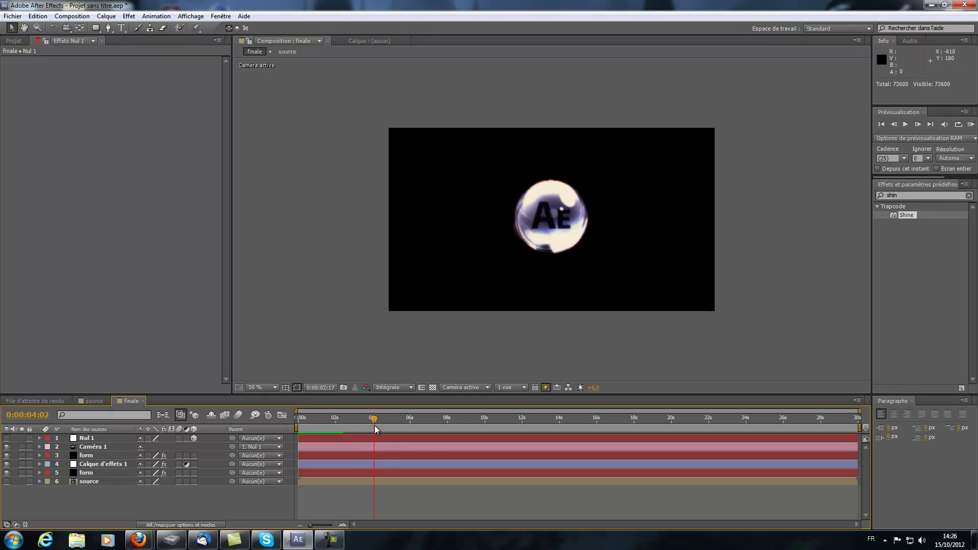
{"action": "key", "text": "n"}
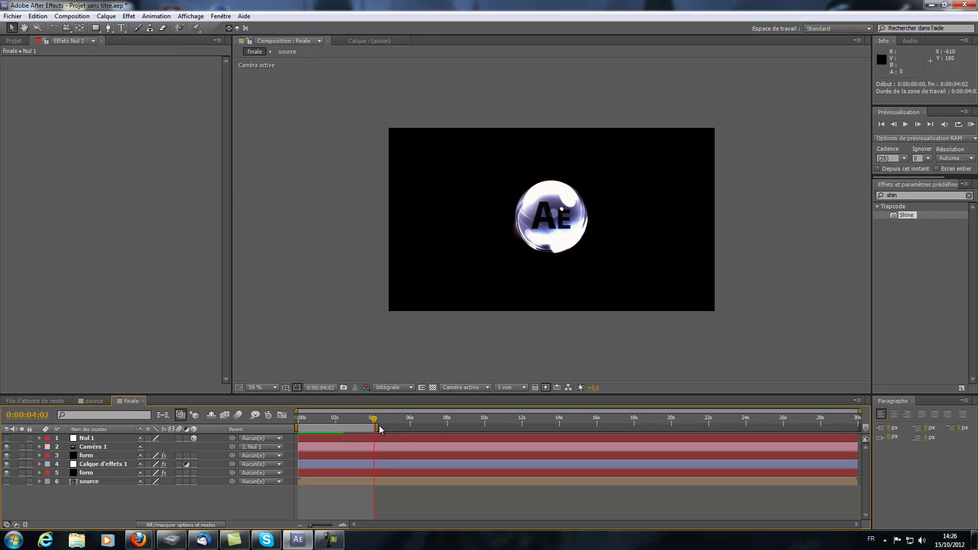
{"action": "left_click_drag", "start_coordinate": [374, 421], "coordinate": [362, 422]}
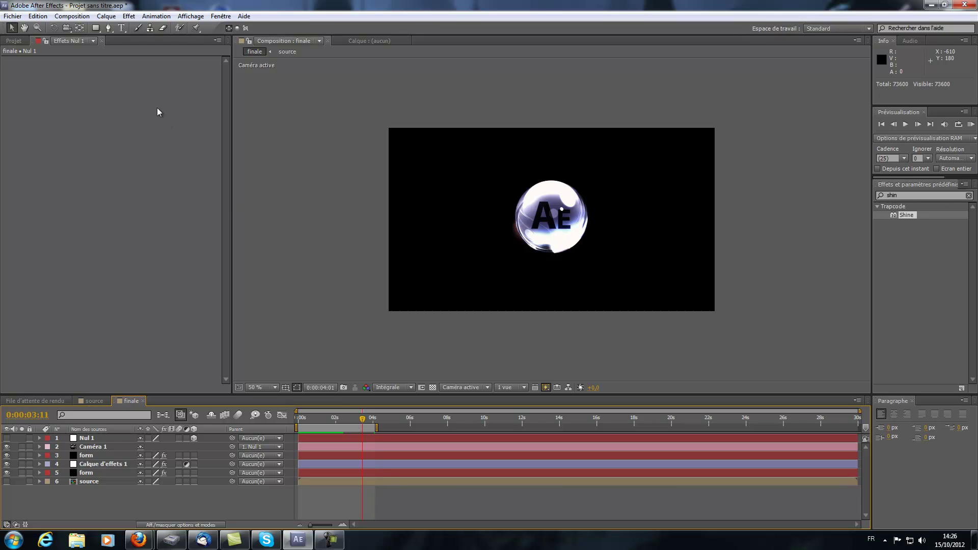
Add the finale composition to the render queue and confirm AVI as its output module format
{"action": "left_click", "coordinate": [61, 16]}
{"action": "left_click", "coordinate": [77, 140]}
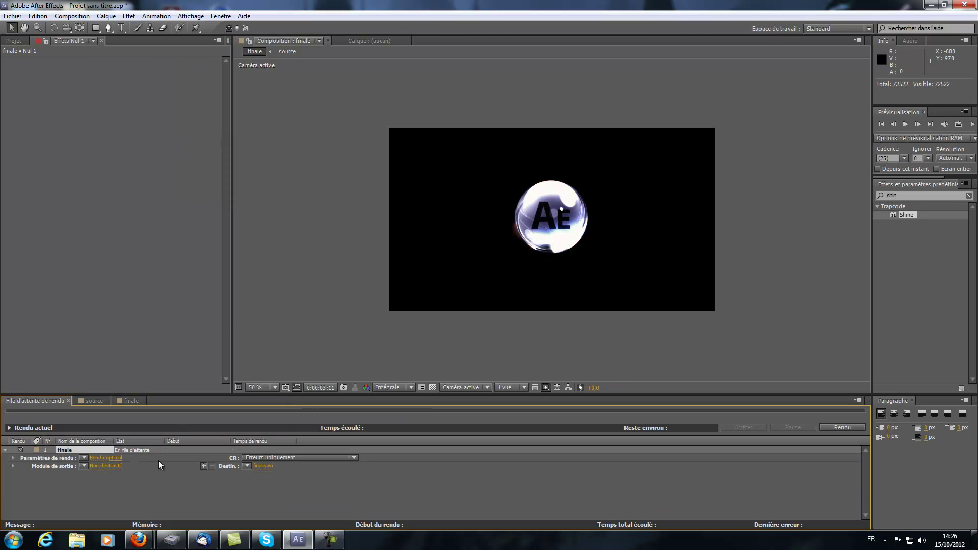
{"action": "left_click", "coordinate": [118, 466]}
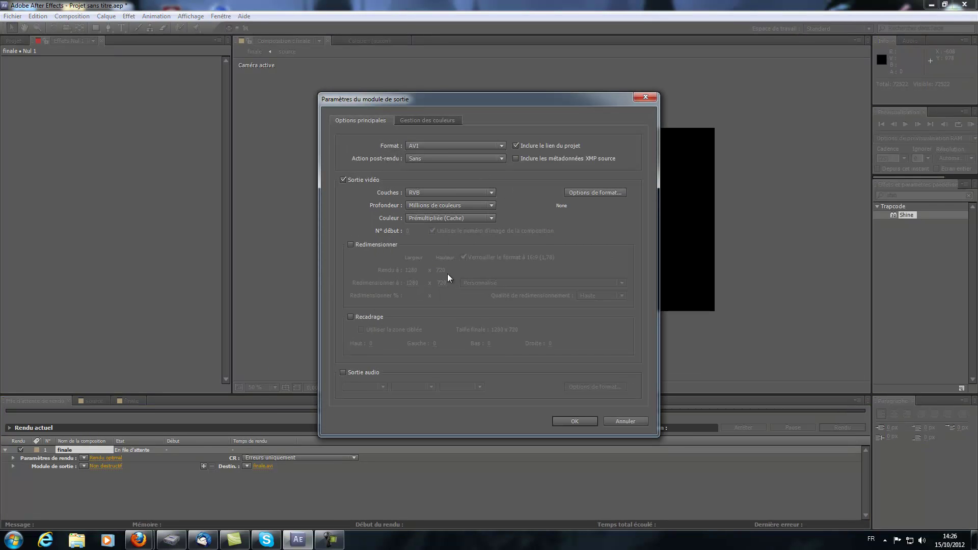
{"action": "left_click", "coordinate": [445, 147]}
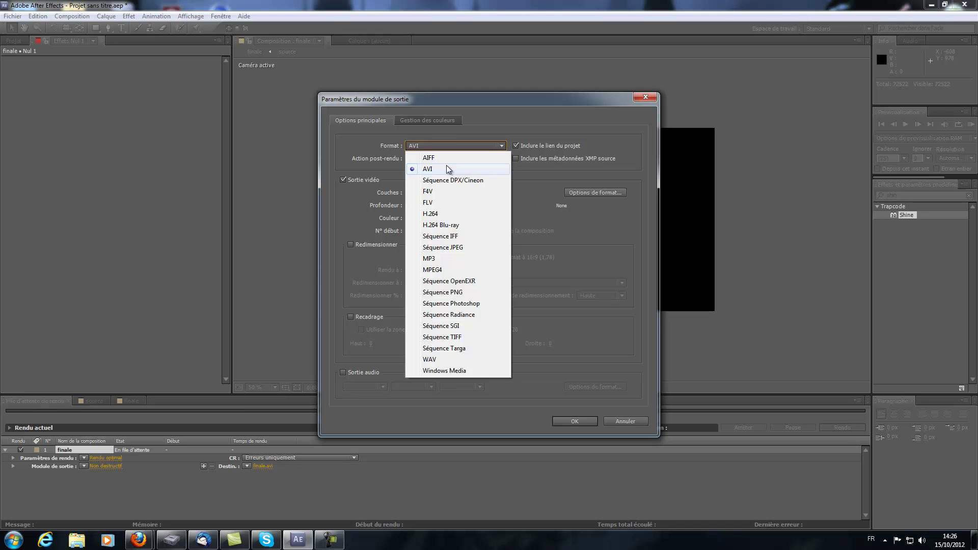
{"action": "left_click", "coordinate": [446, 168]}
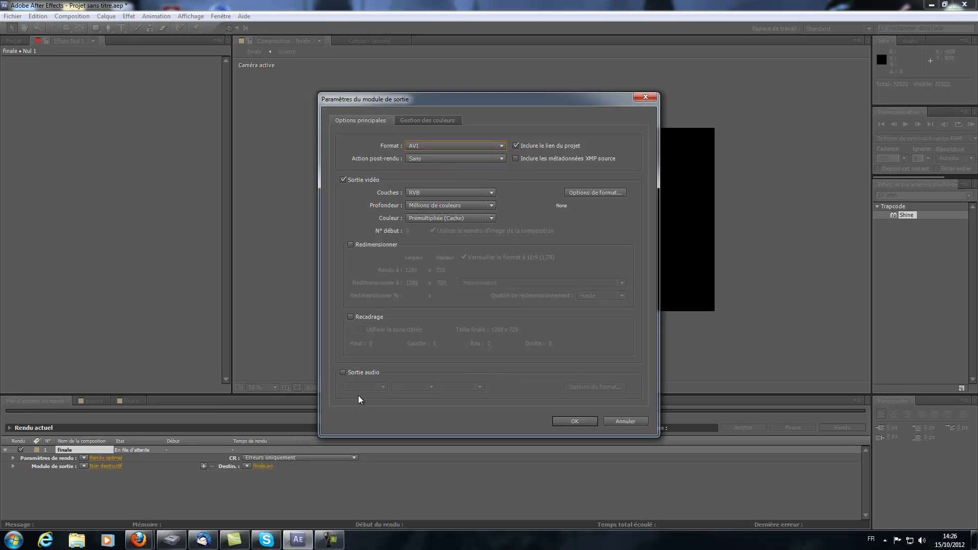
{"action": "left_click", "coordinate": [583, 422]}
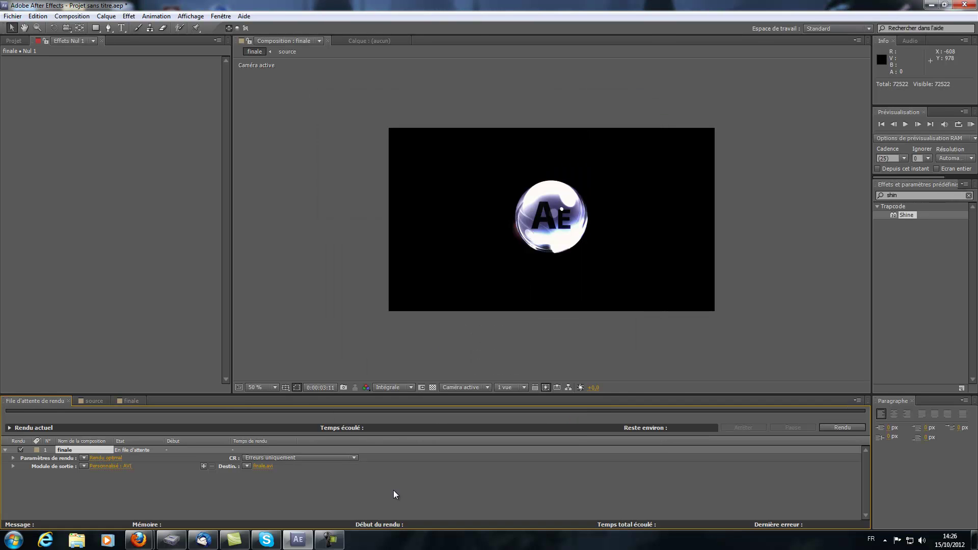
Set the render destination to finale.avi on the desktop (Bureau) and start rendering
{"action": "left_click", "coordinate": [262, 466]}
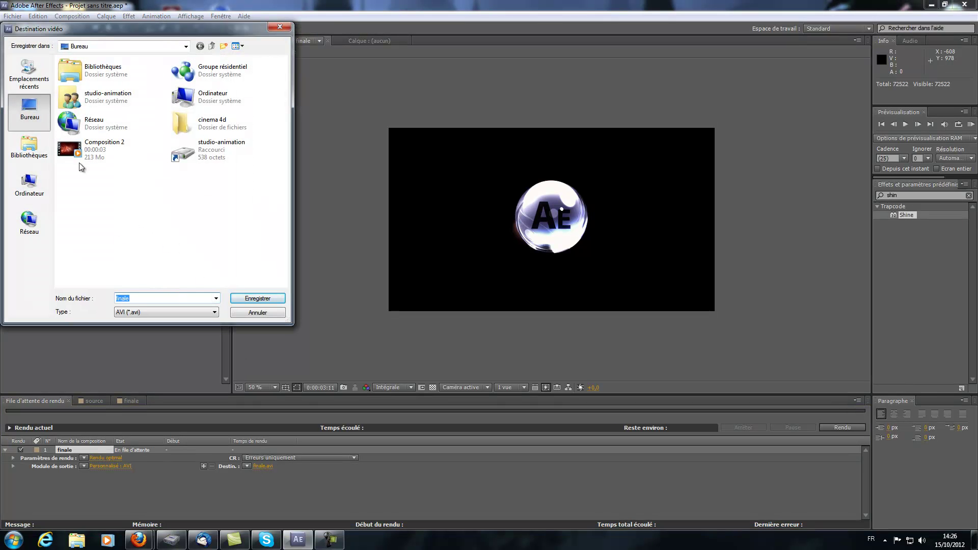
{"action": "left_click", "coordinate": [252, 300]}
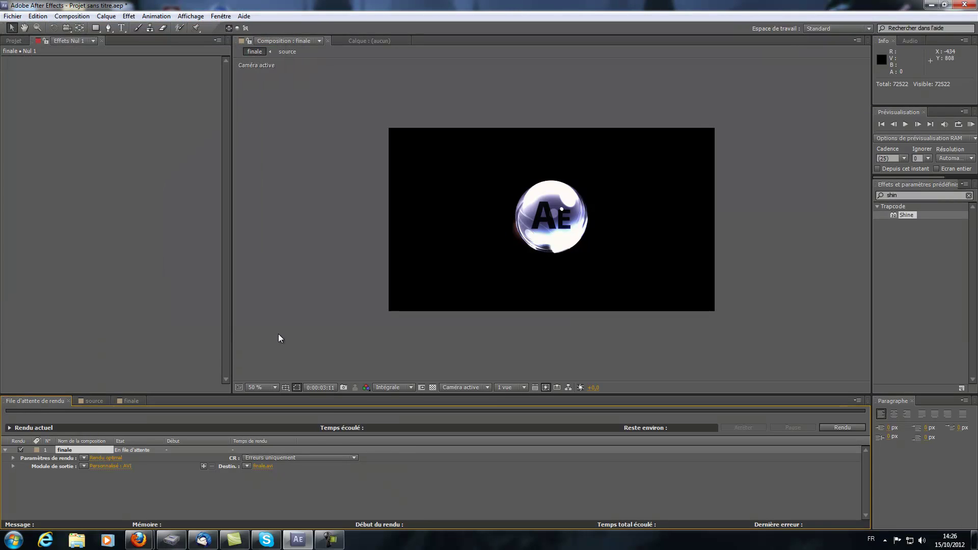
{"action": "left_click", "coordinate": [828, 428]}
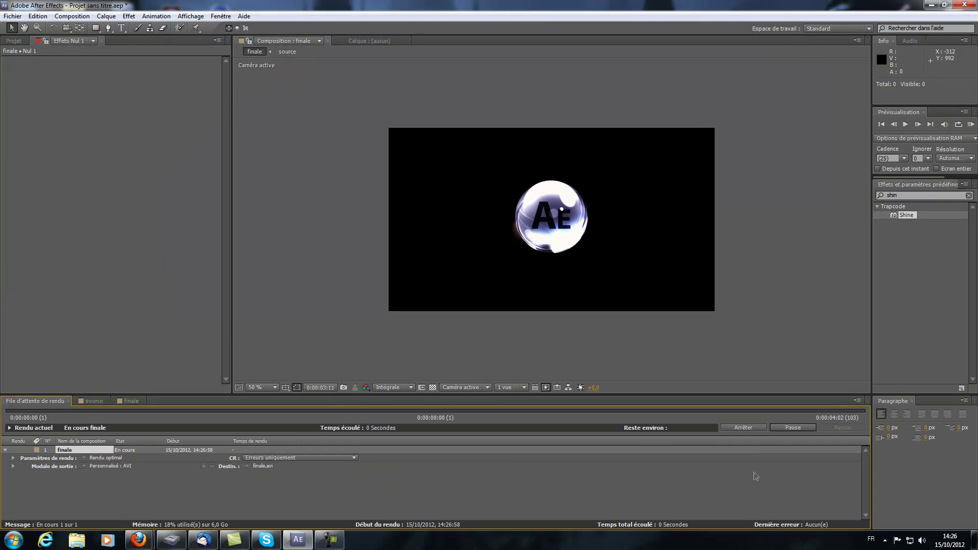